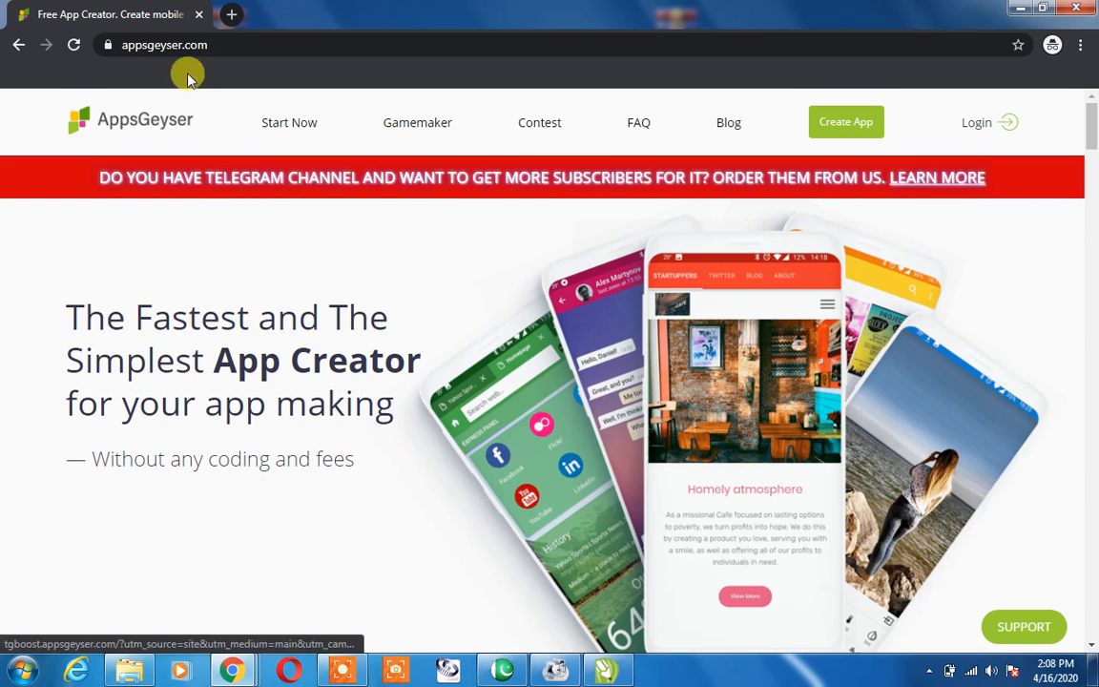
Step: Start a new app with the Create App button in the AppsGeyser header
click(164, 44)
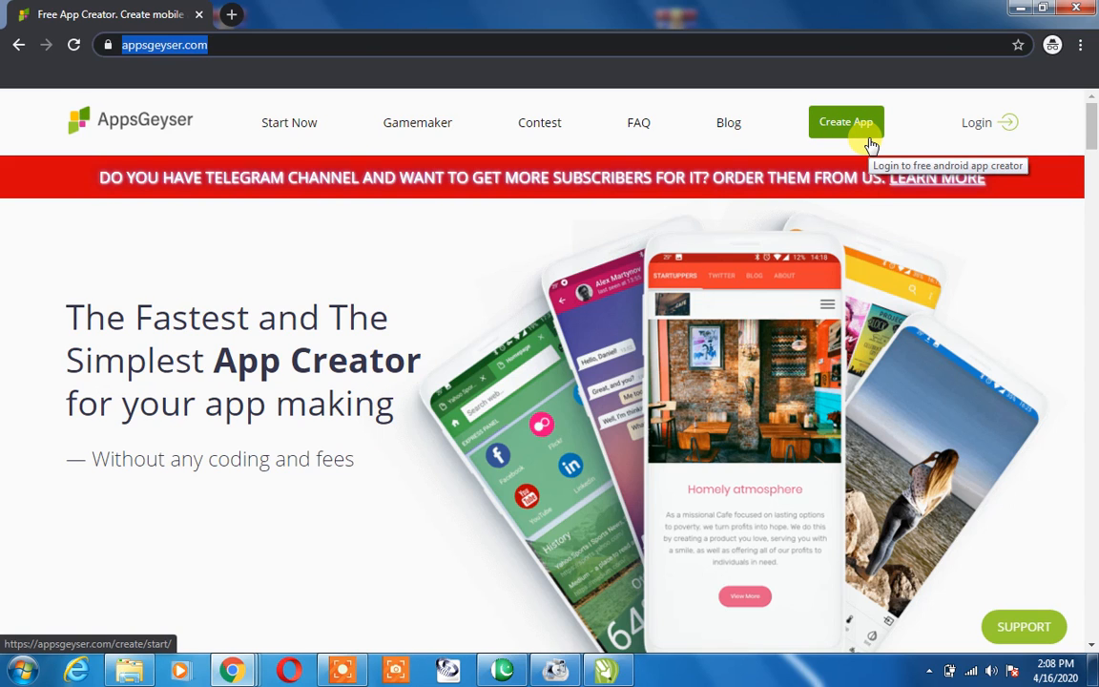
click(860, 134)
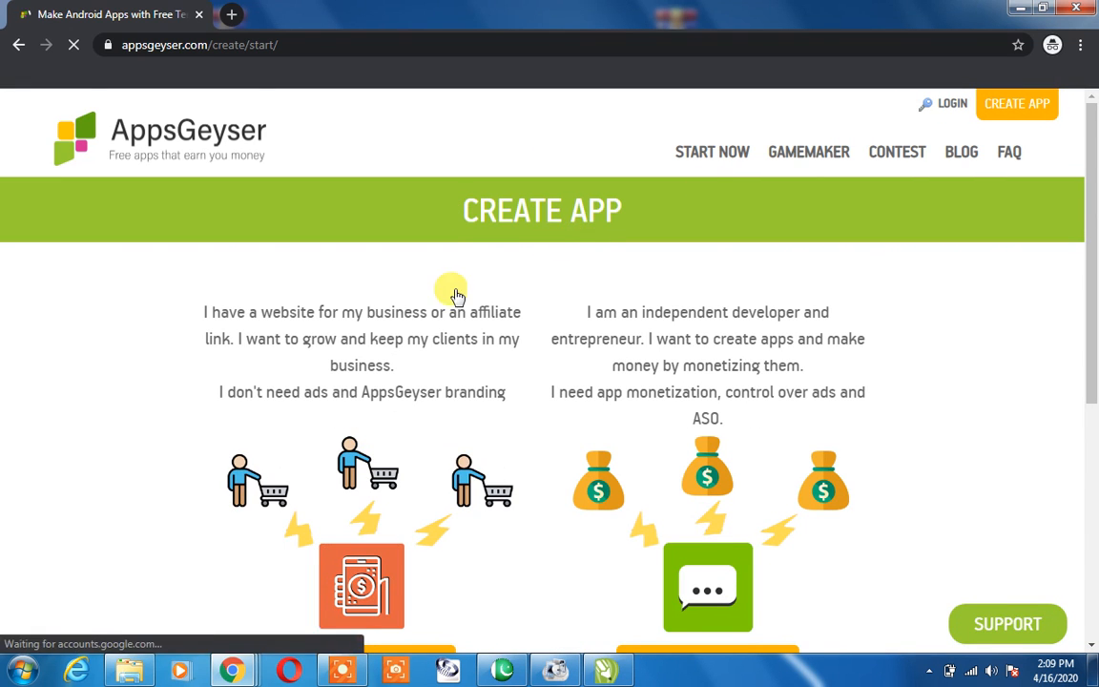
Step: Choose Create App to Grow to show the business templates
scroll(441, 303, down, 3)
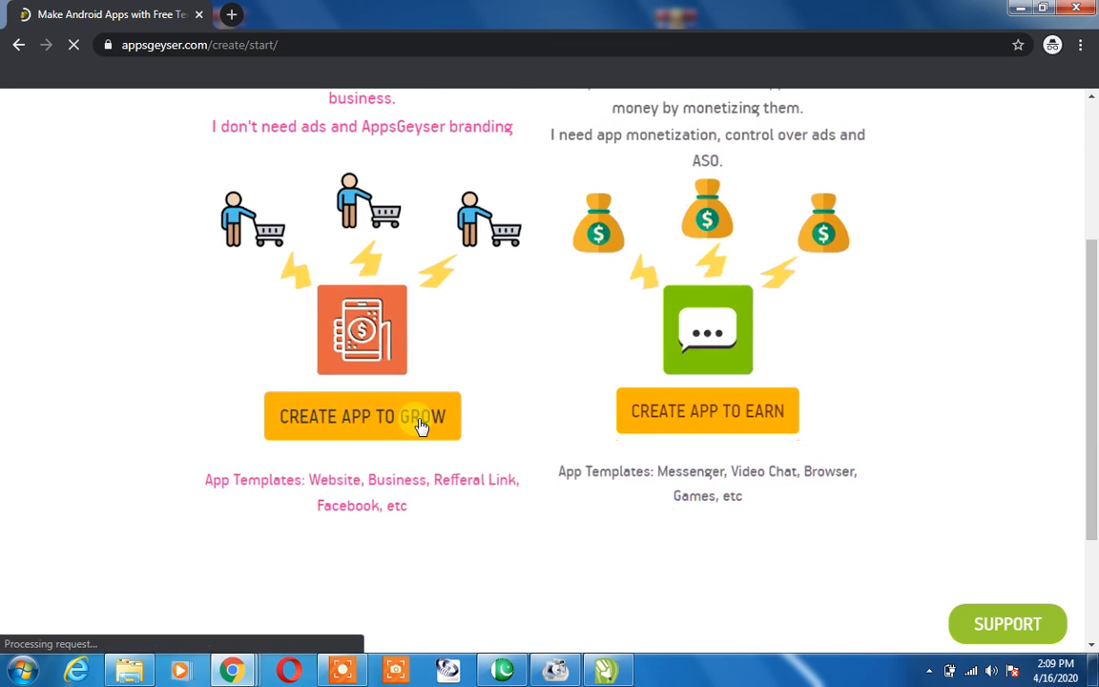
click(367, 412)
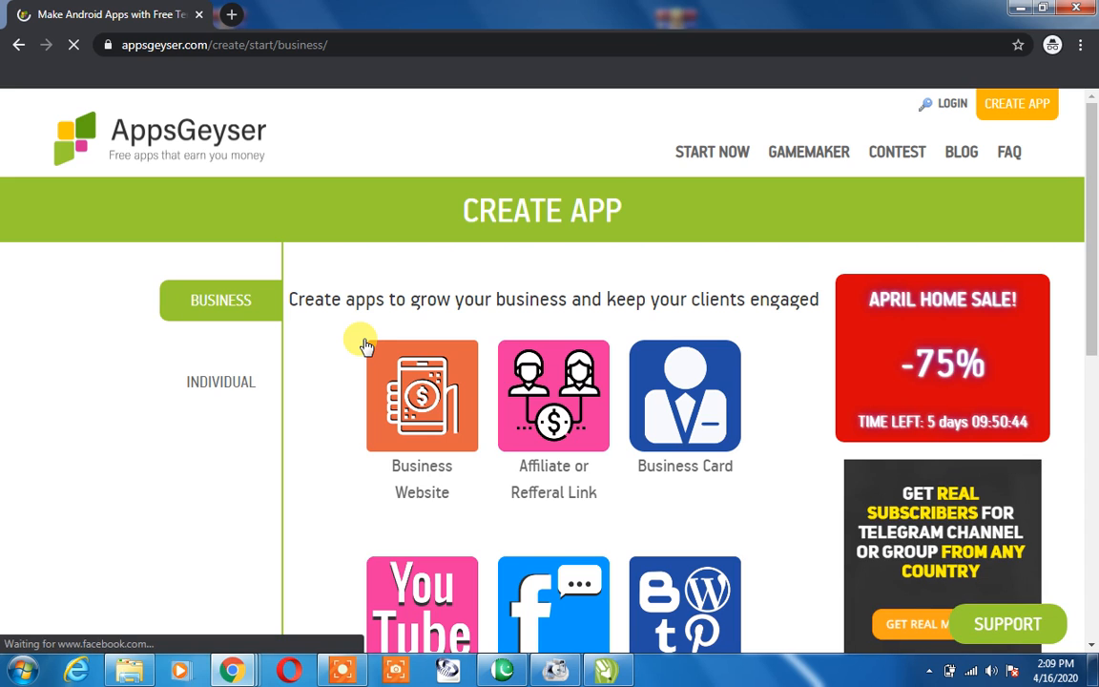
Step: Switch to the Individual templates and pick the Spin the Bottle template
click(218, 386)
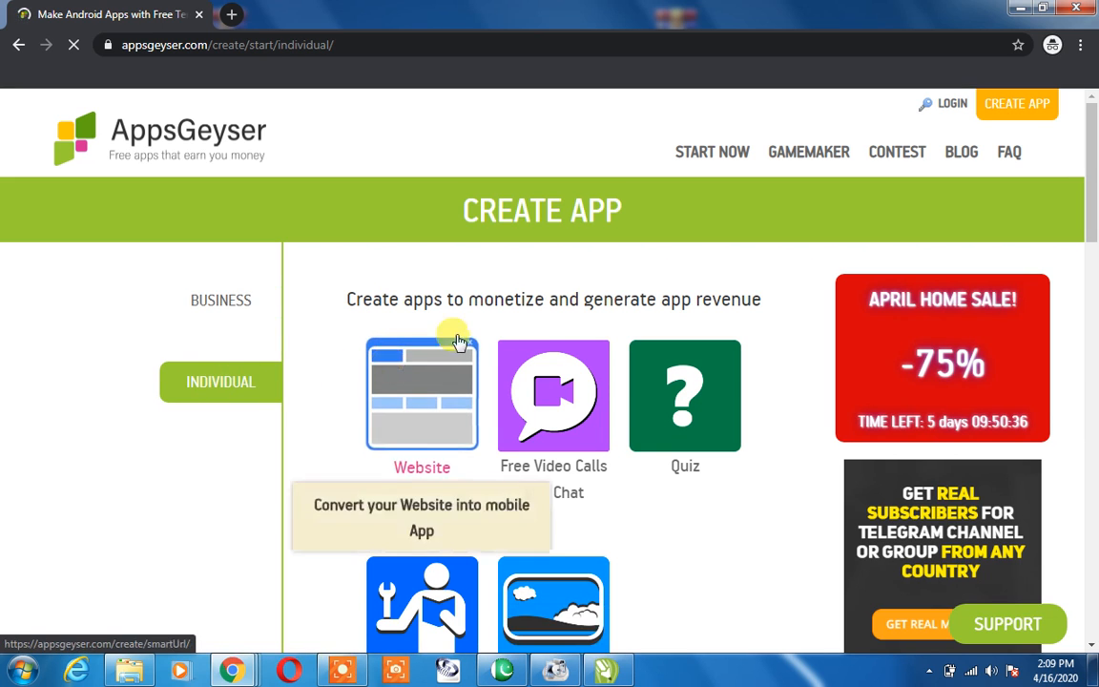
scroll(632, 326, down, 2)
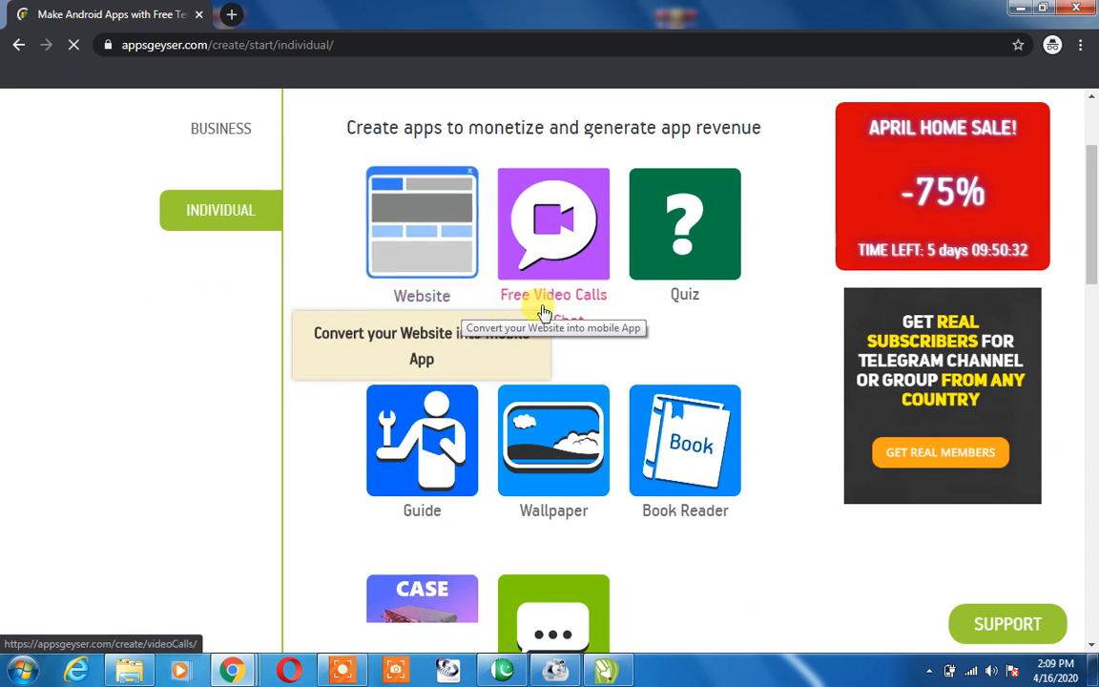
scroll(630, 314, down, 2)
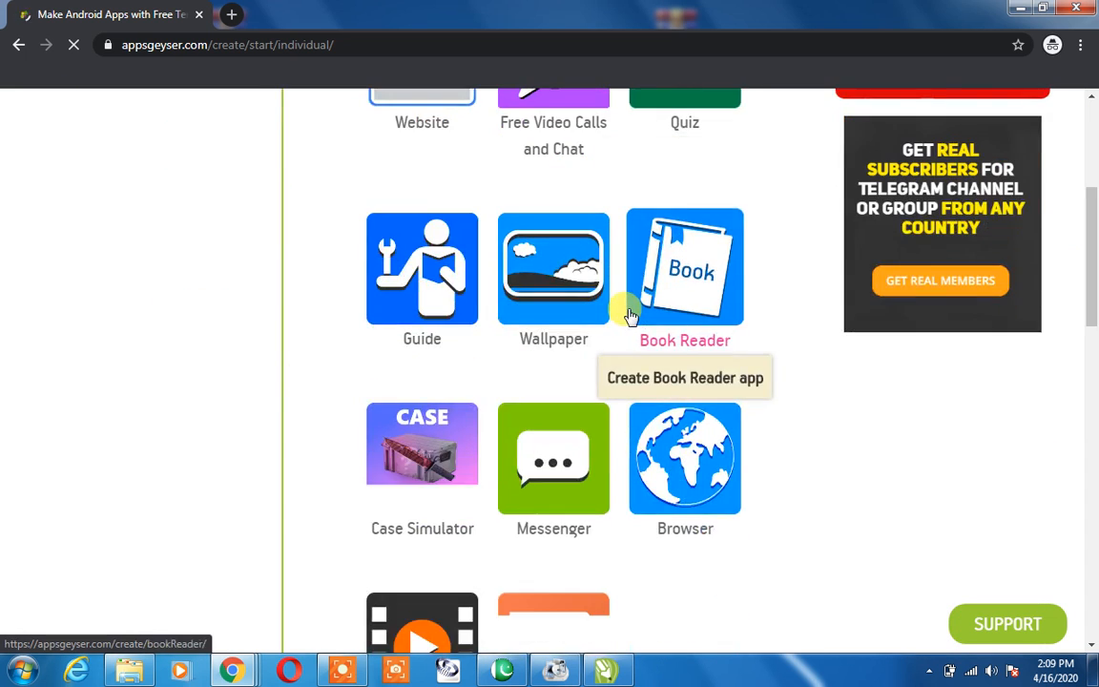
scroll(629, 315, down, 3)
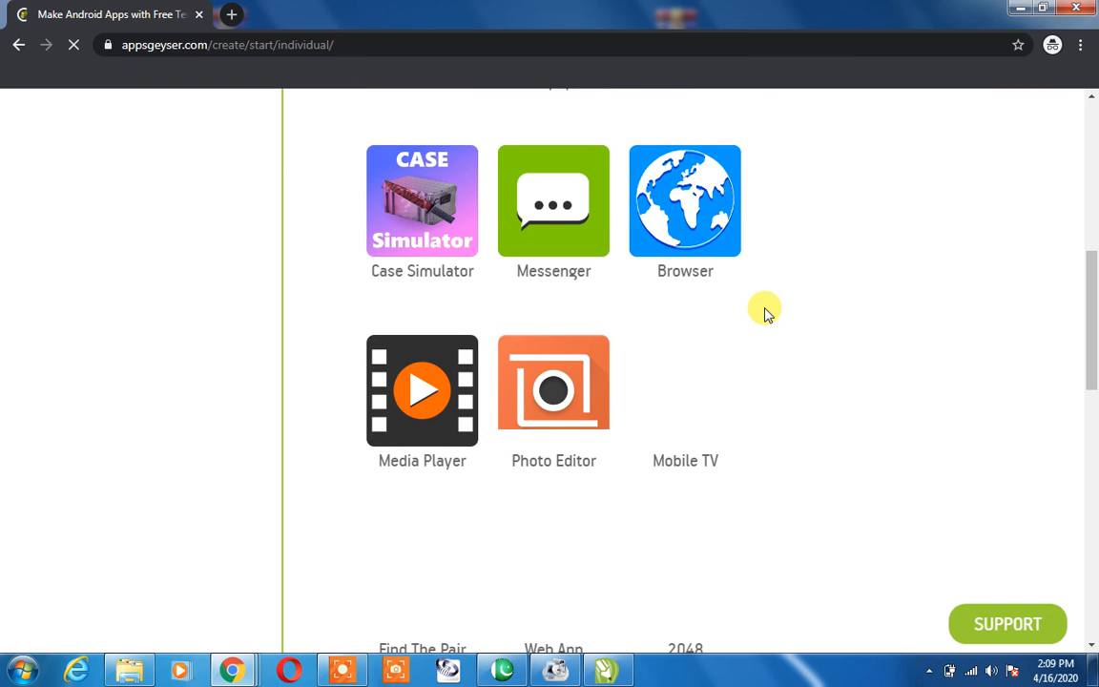
scroll(768, 313, down, 3)
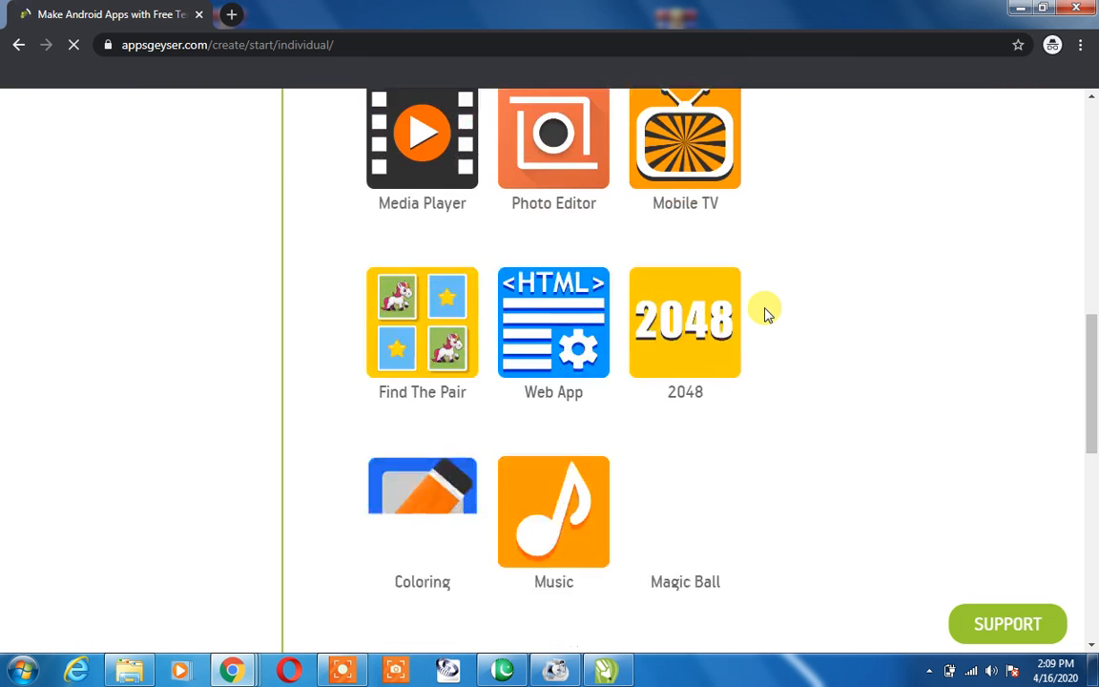
scroll(767, 313, down, 3)
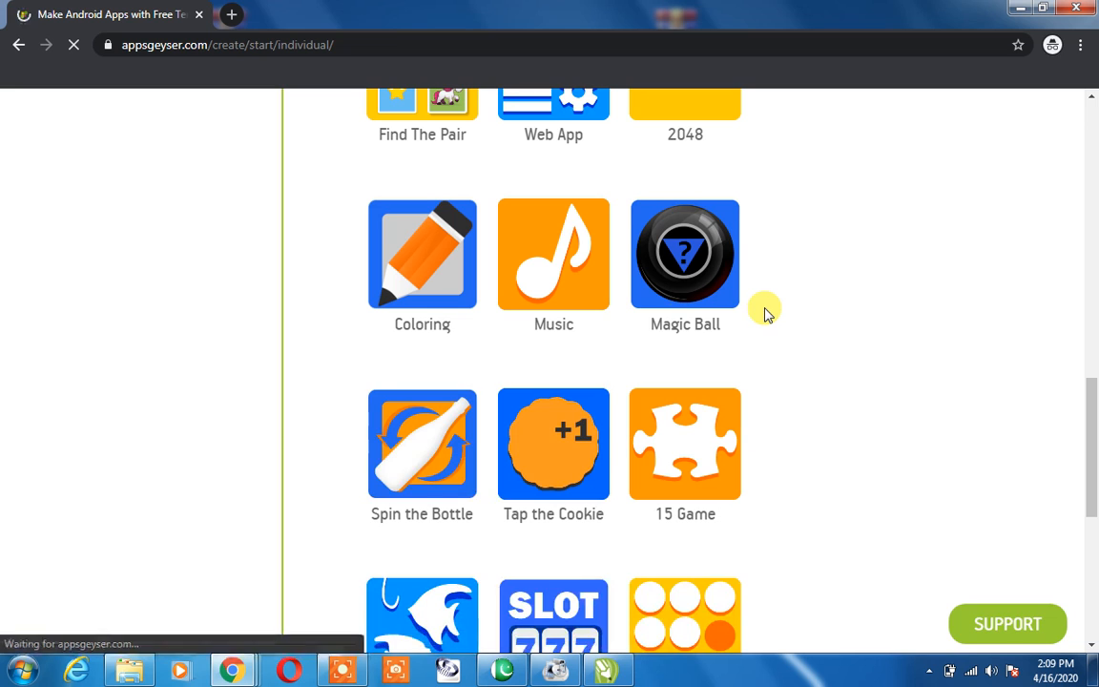
click(417, 545)
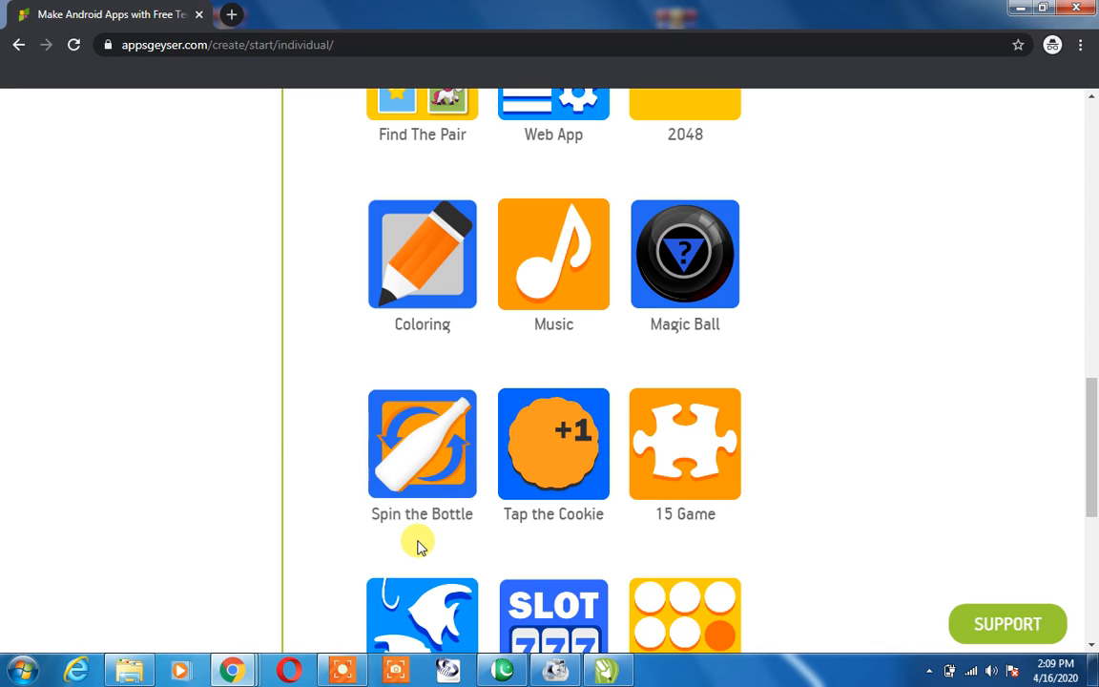
click(416, 478)
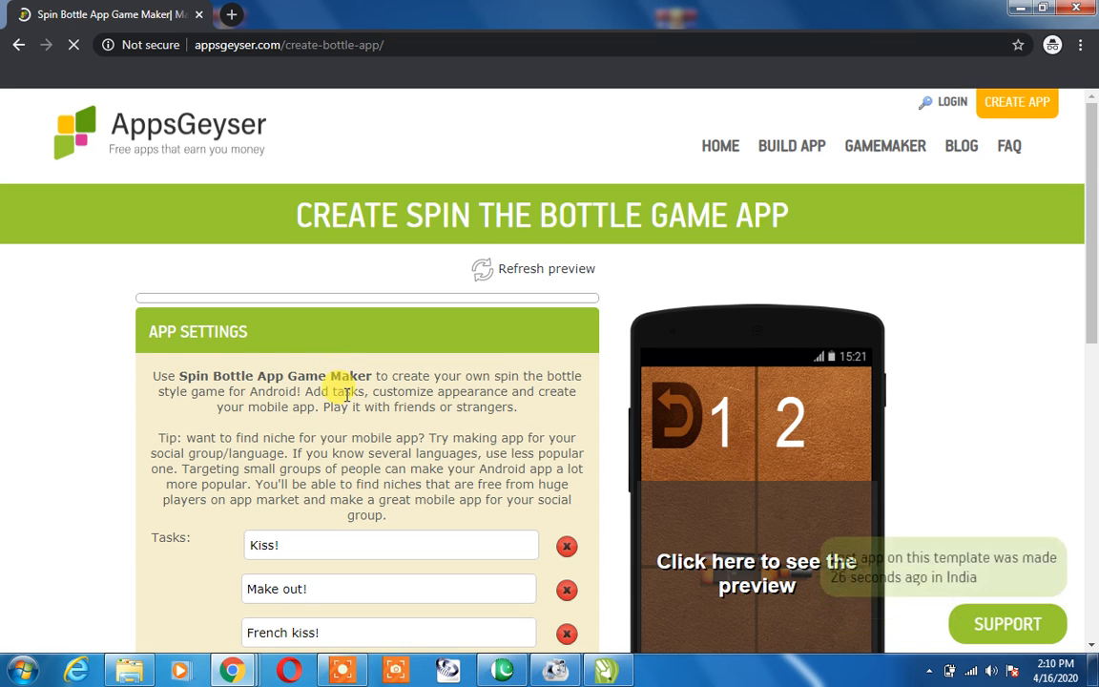
Step: Load the live phone preview of the Spin the Bottle game
scroll(344, 396, down, 3)
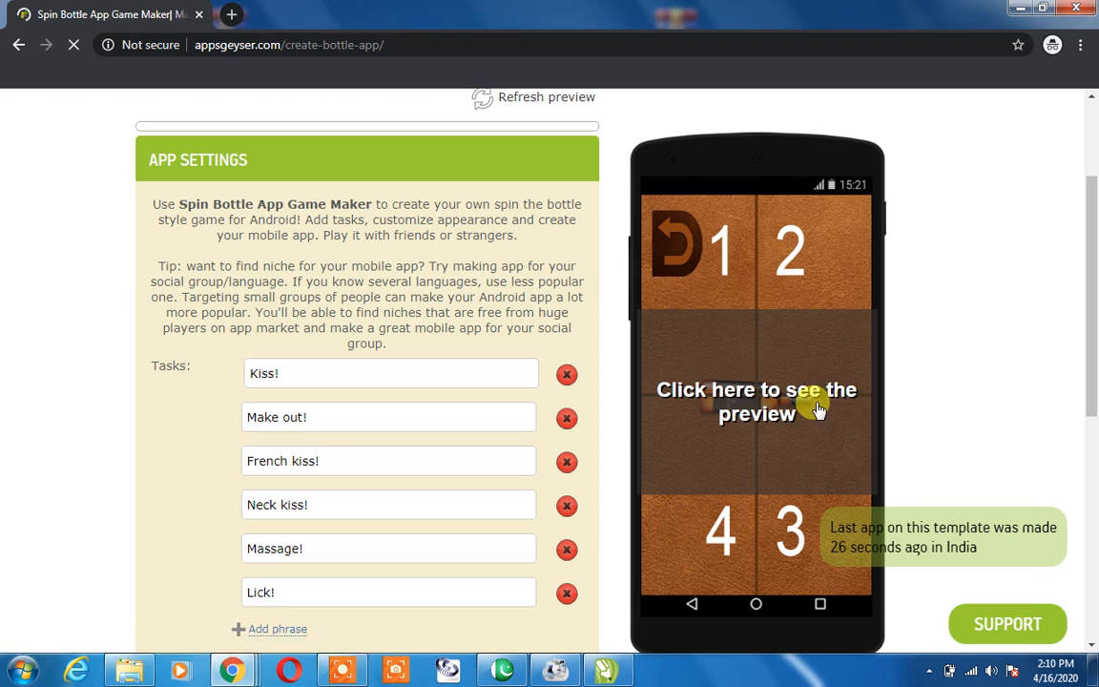
click(765, 401)
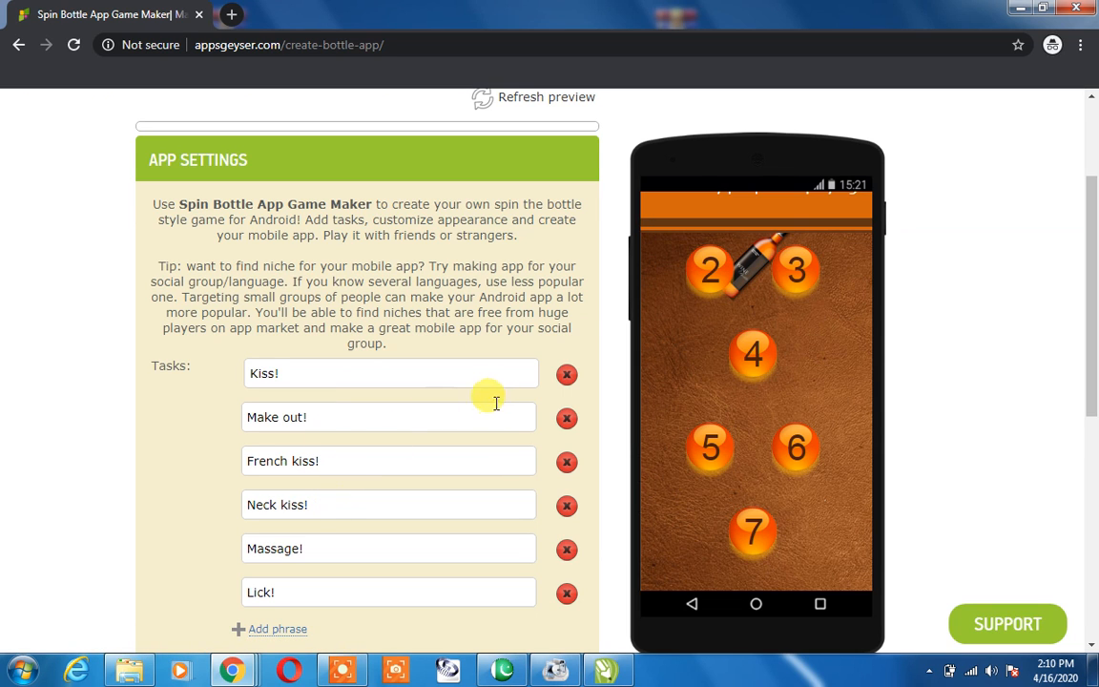
Step: Replace the first three tasks with Jump, Long Jump and Push-up 10
triple_click(368, 367)
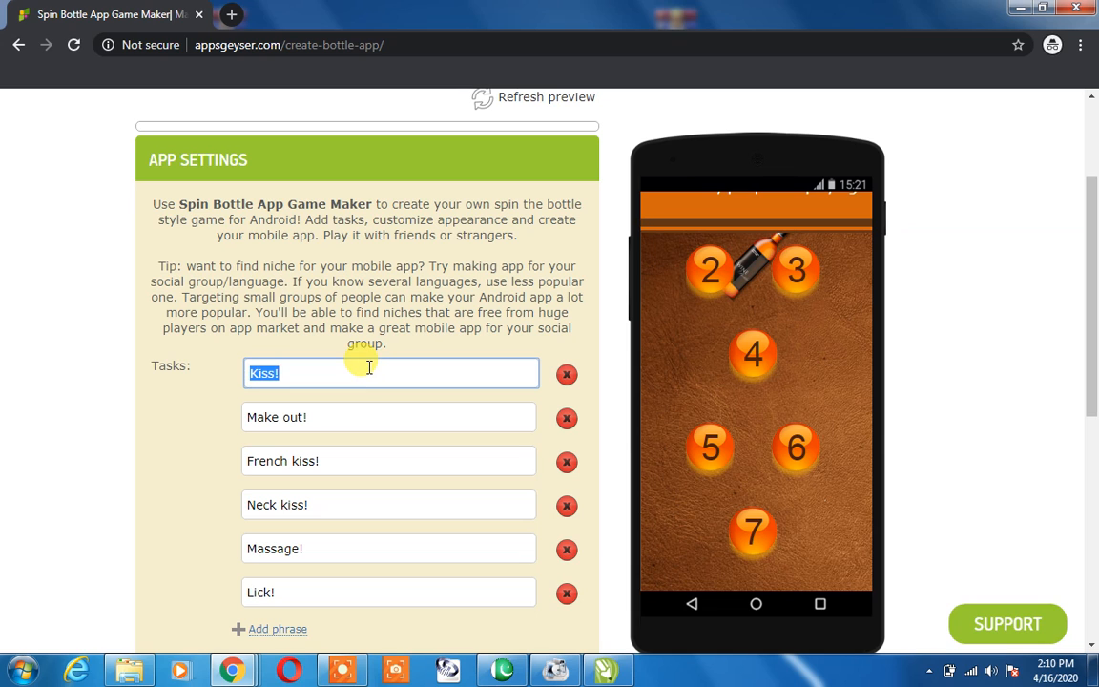
text(Jump)
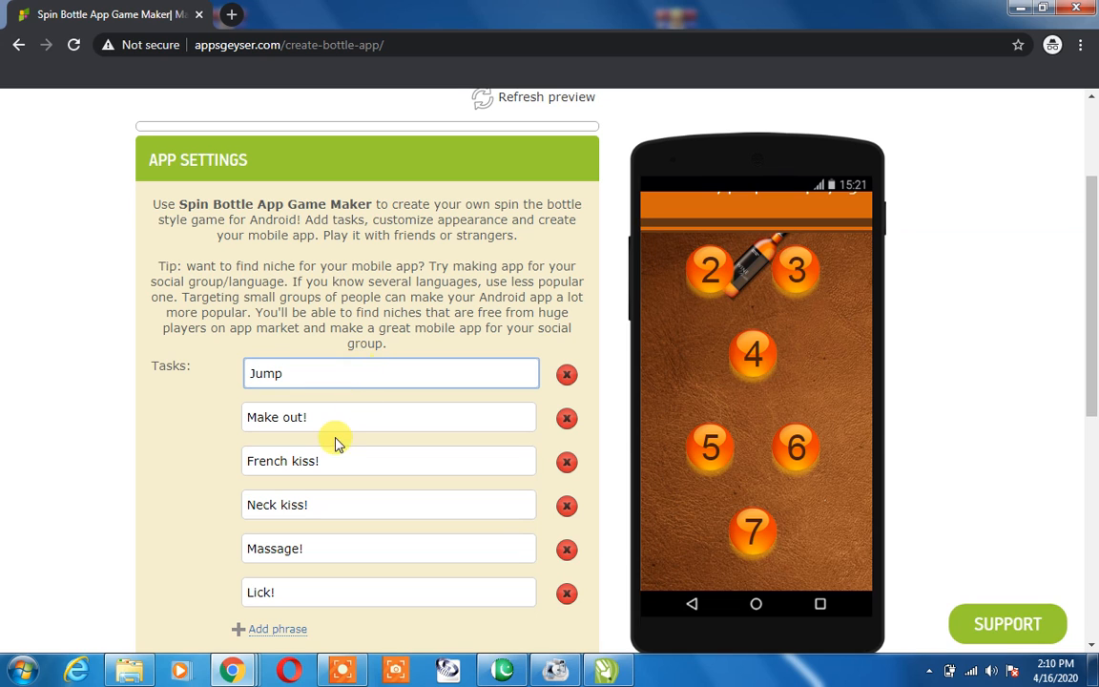
triple_click(351, 407)
text(LOng)
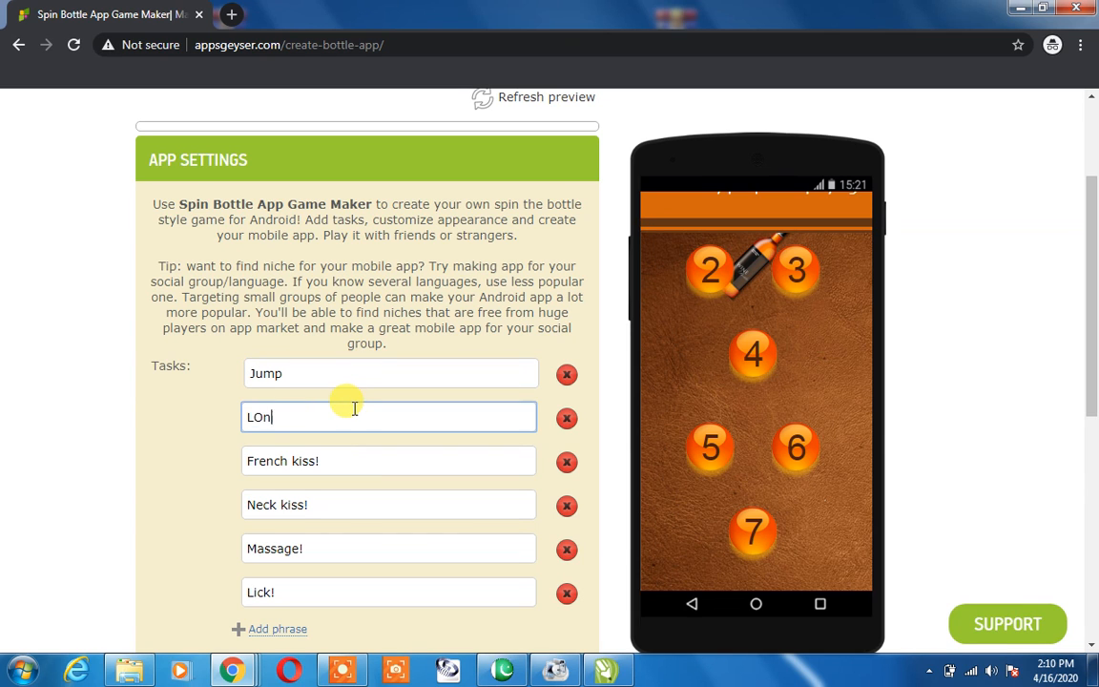
key(BackSpace)
key(BackSpace)
key(BackSpace)
text(n)
key(BackSpace)
text(ong Jump)
click(337, 454)
key(shift+Left)
key(ctrl+a)
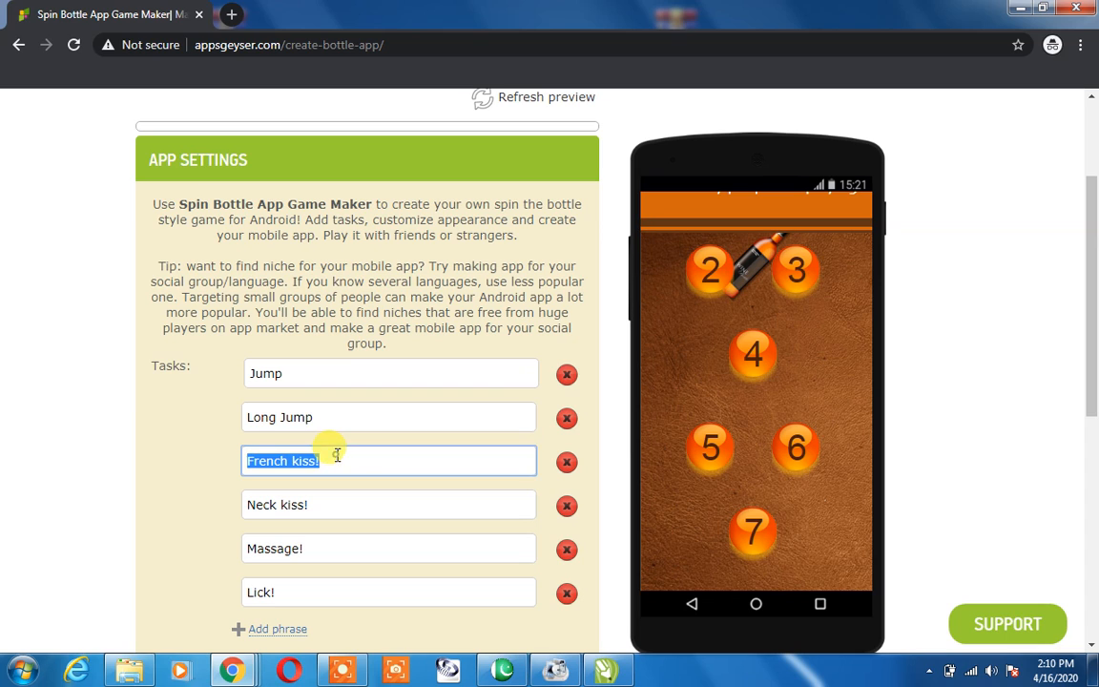
text(Pushup)
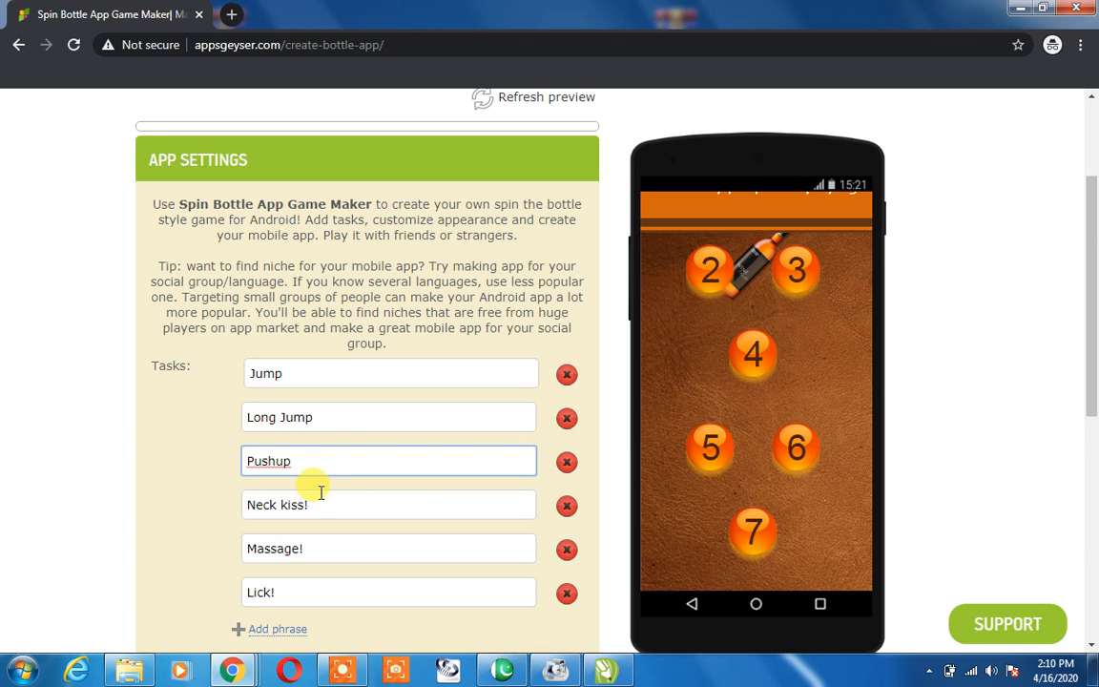
text( 10)
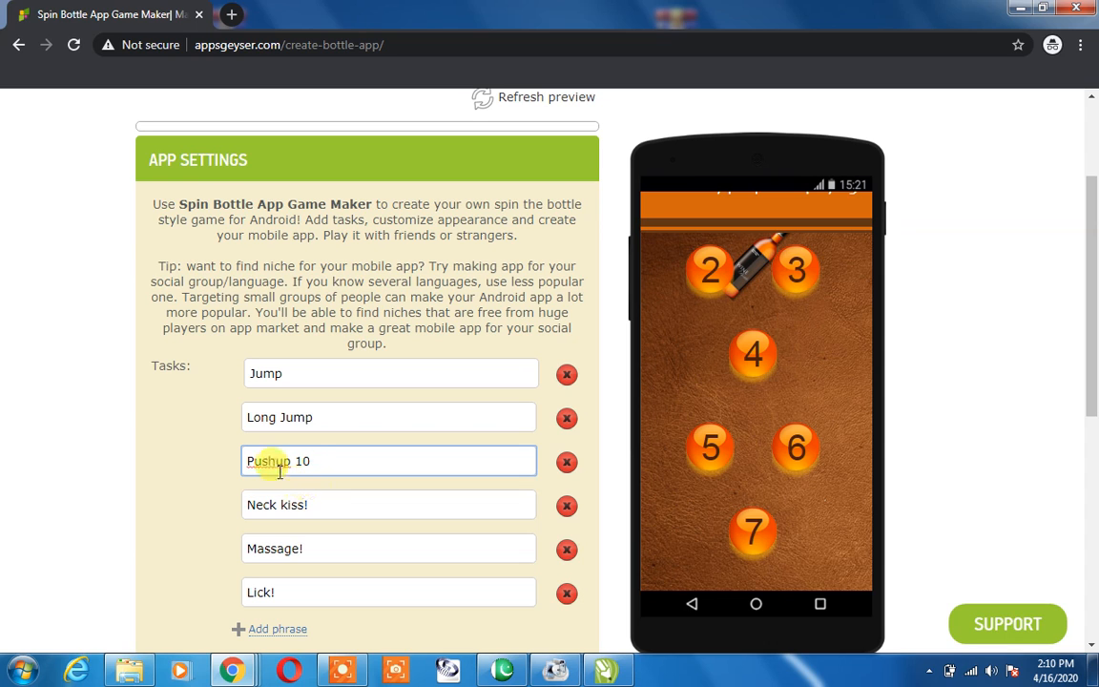
right_click(272, 461)
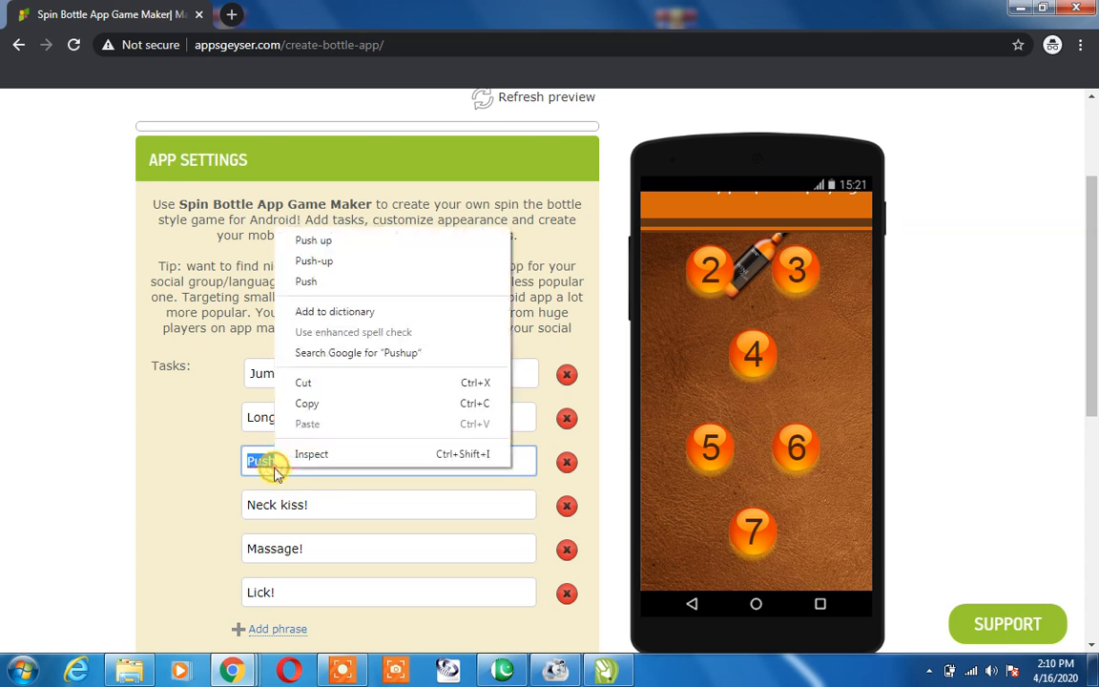
click(339, 259)
Step: Remove Neck kiss! and Lick!, and change Massage! to 'Fake mesage to friend'
click(307, 506)
key(ctrl+a)
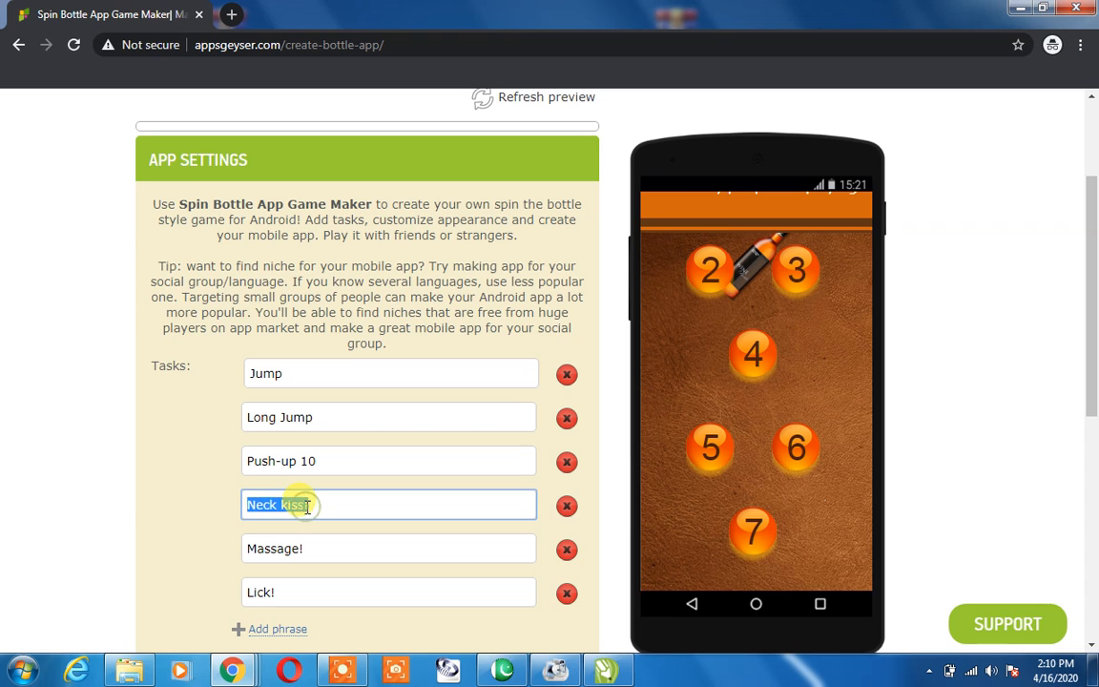
key(BackSpace)
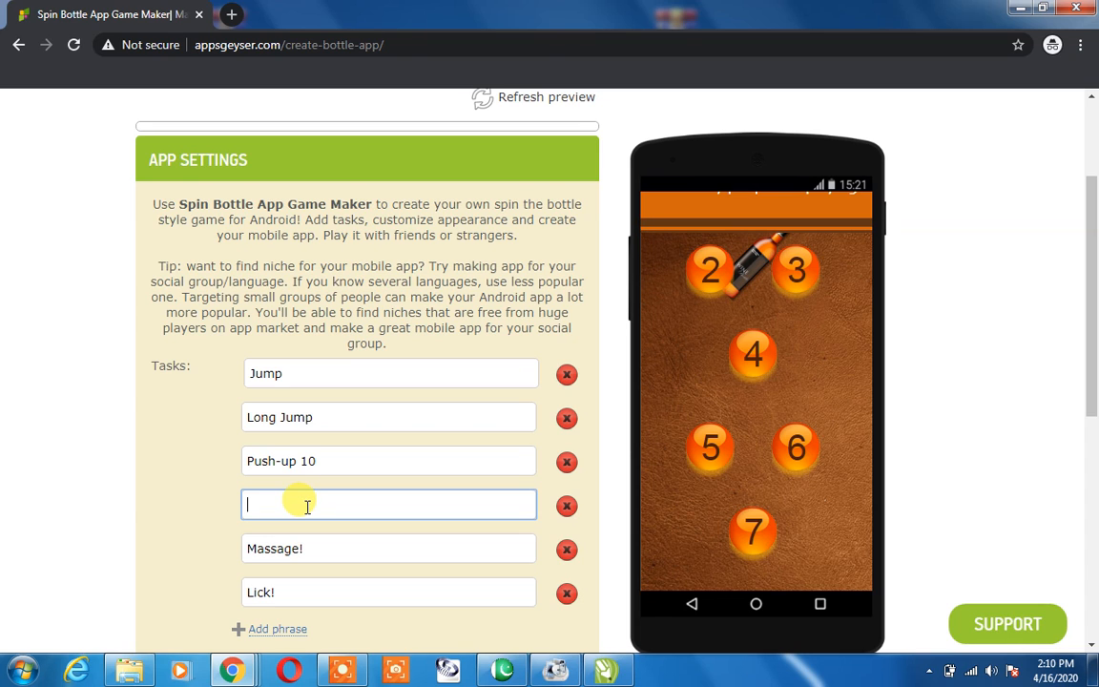
click(567, 507)
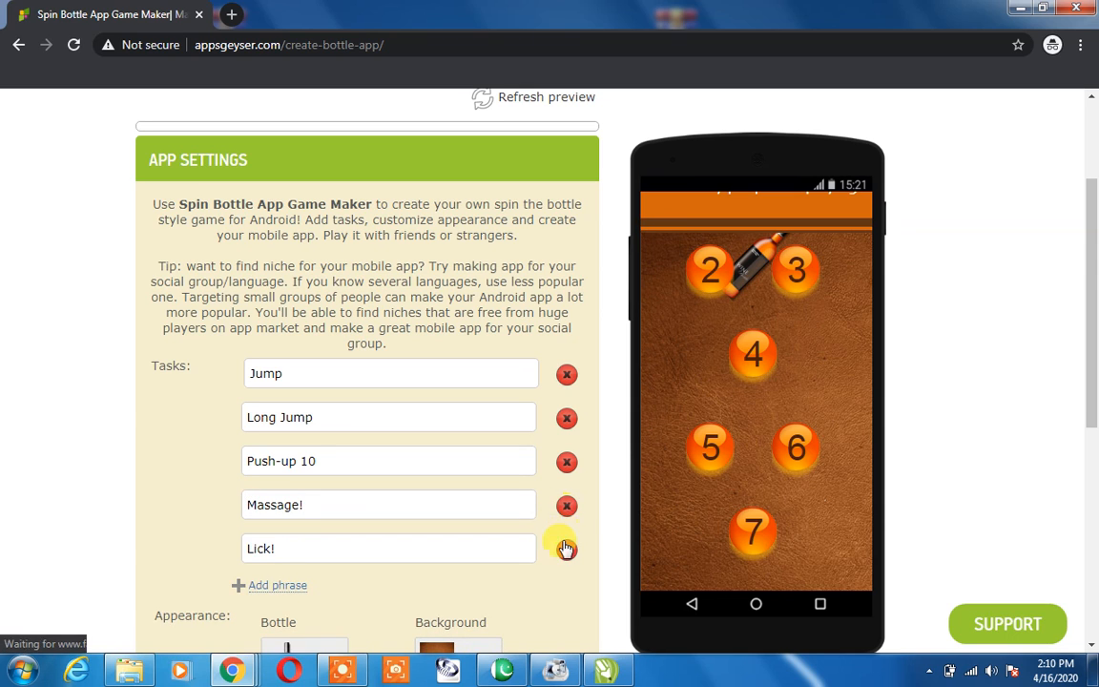
click(564, 550)
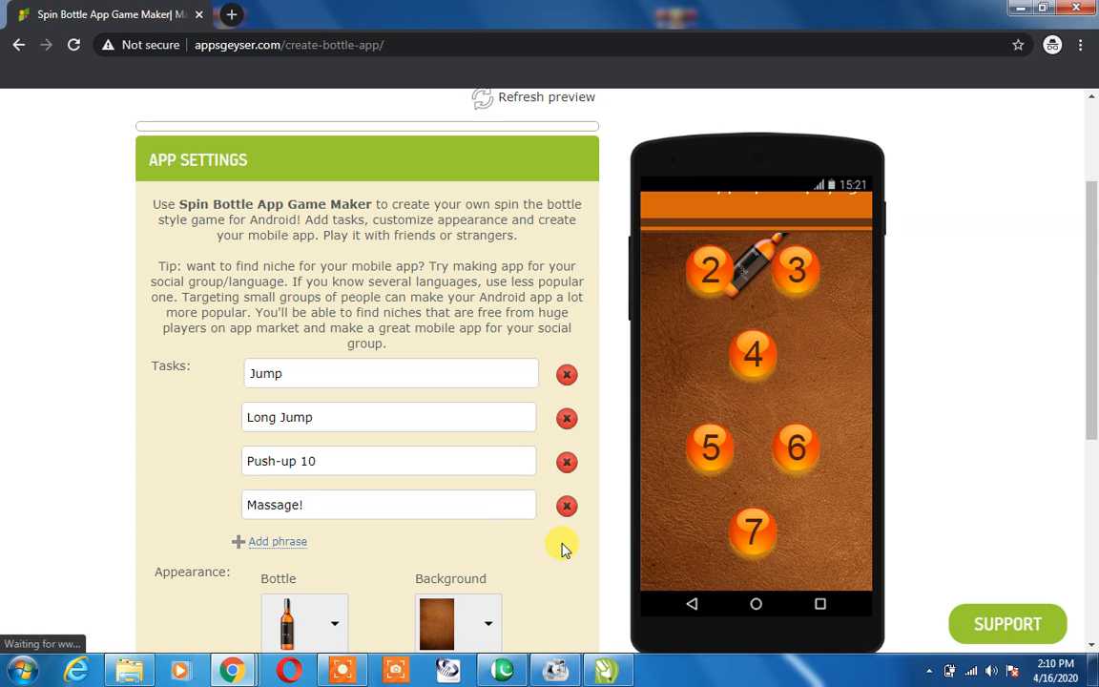
click(413, 505)
key(ctrl+a)
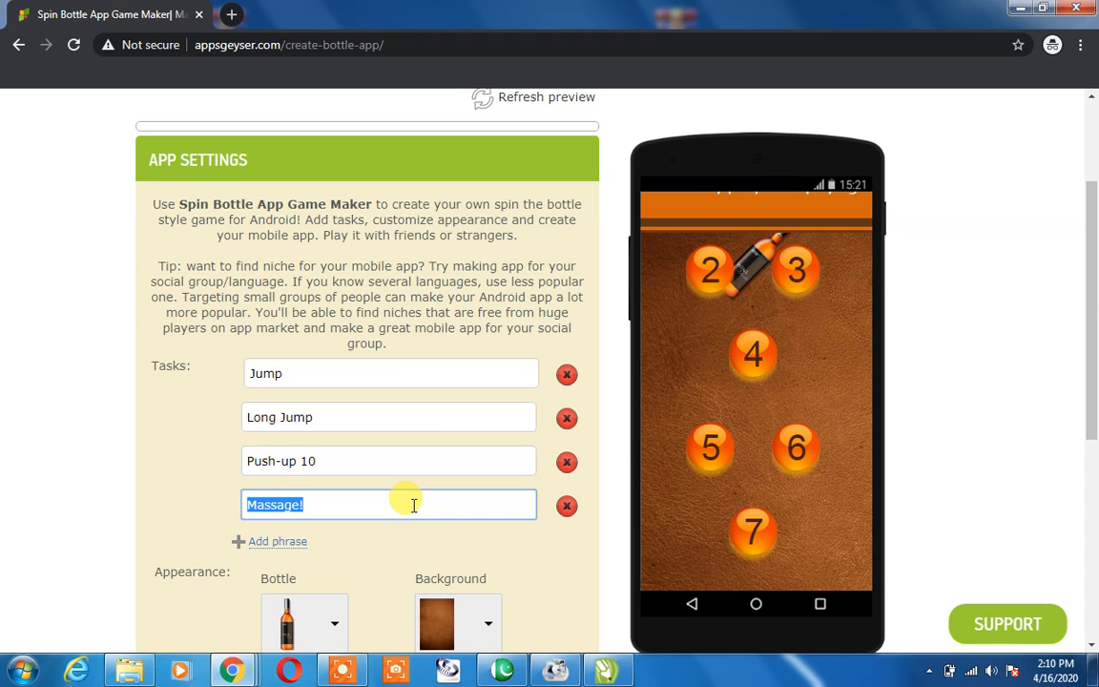
text(Fake mesage to f)
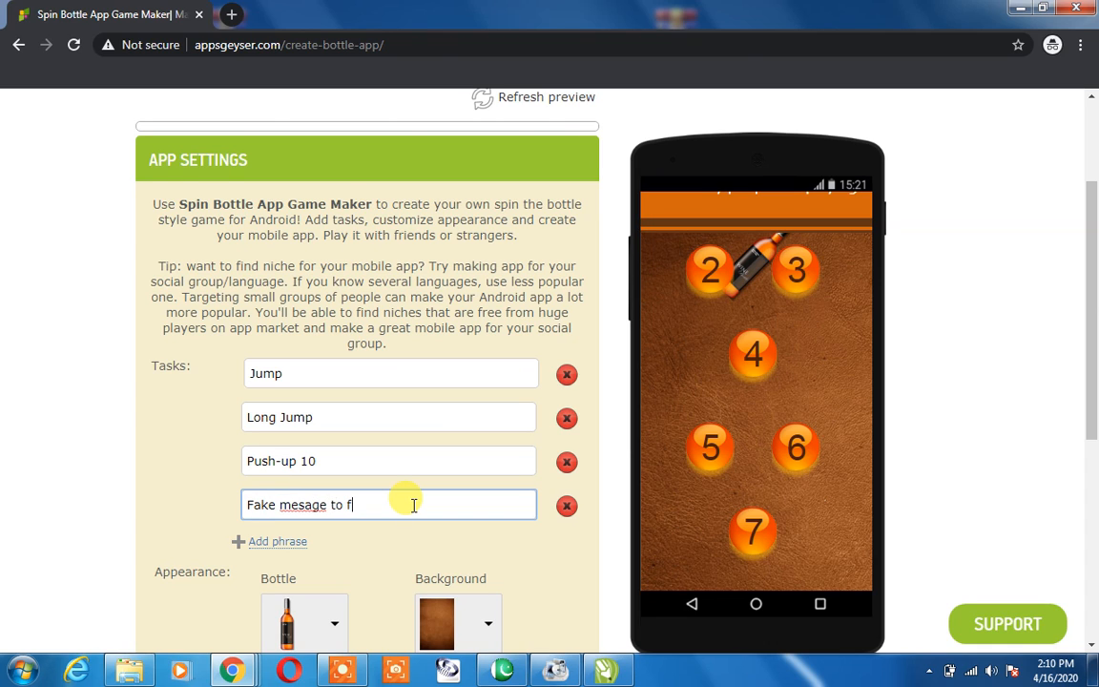
text(riend)
click(289, 542)
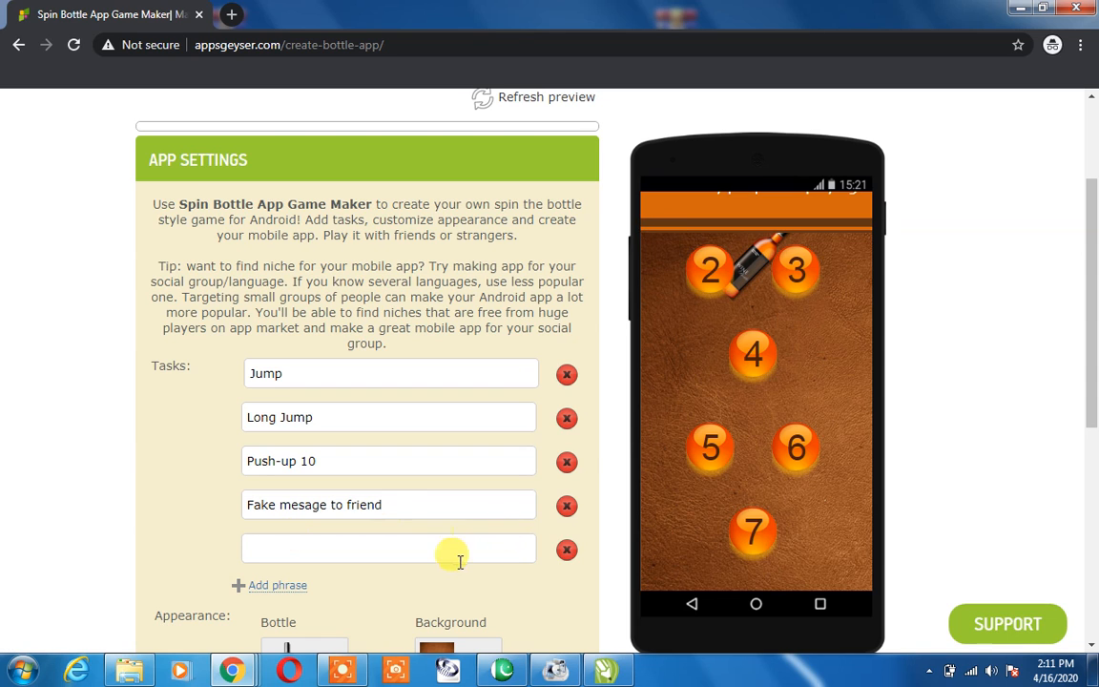
click(567, 550)
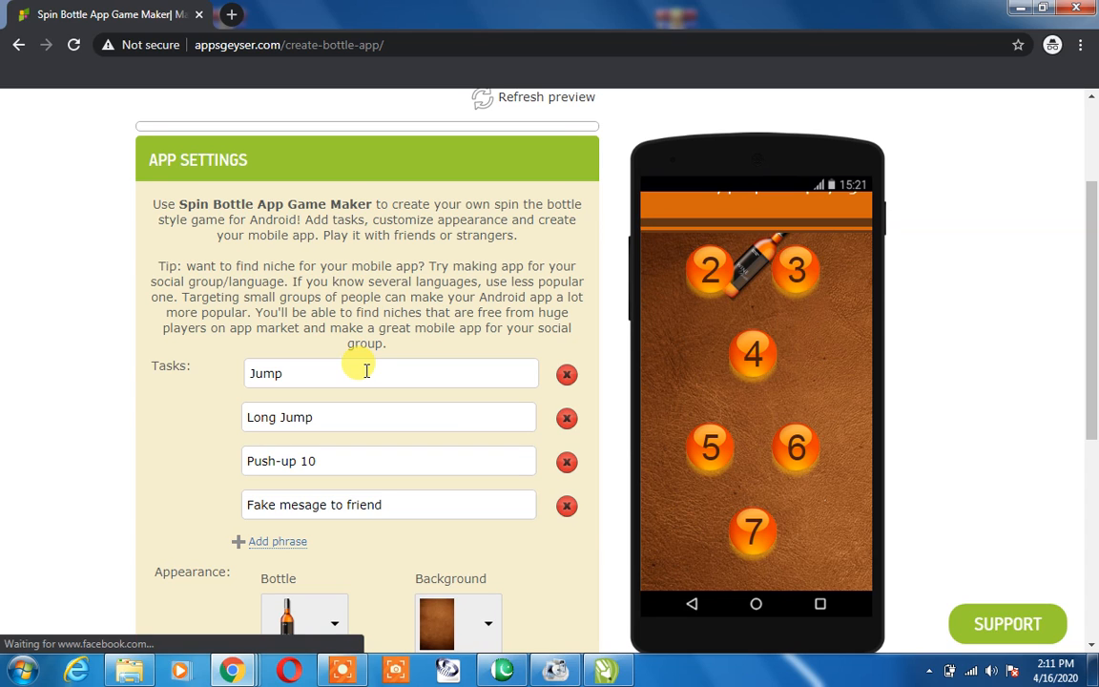
Step: Pick the green bottle style and the wood plank background
scroll(366, 371, down, 2)
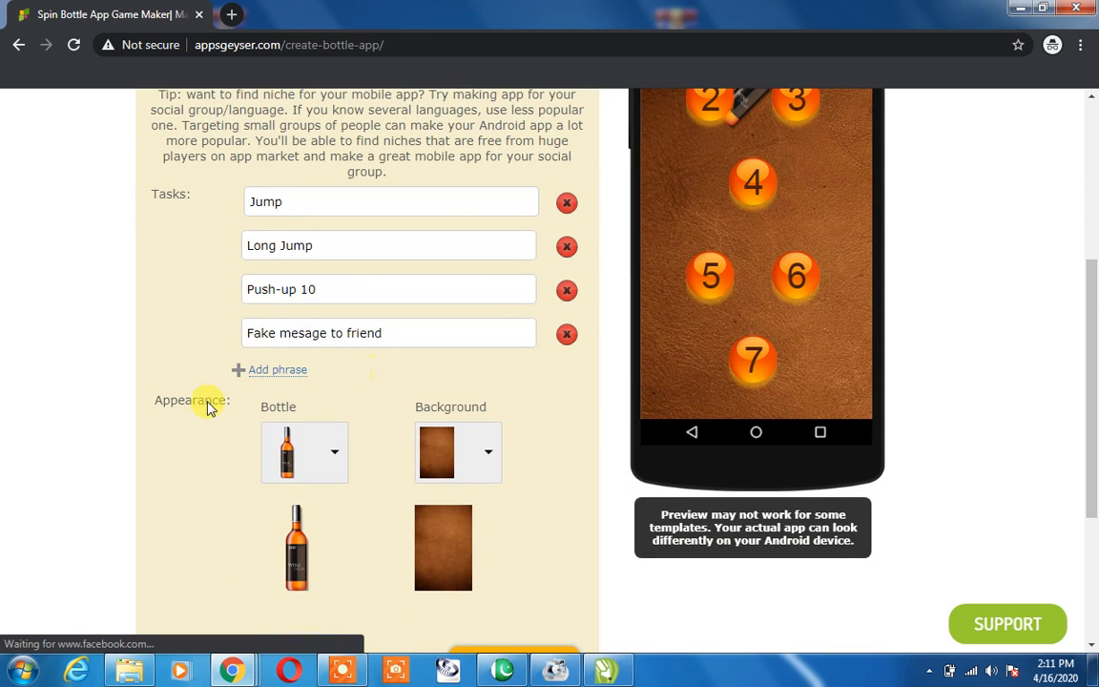
click(344, 448)
scroll(345, 448, down, 3)
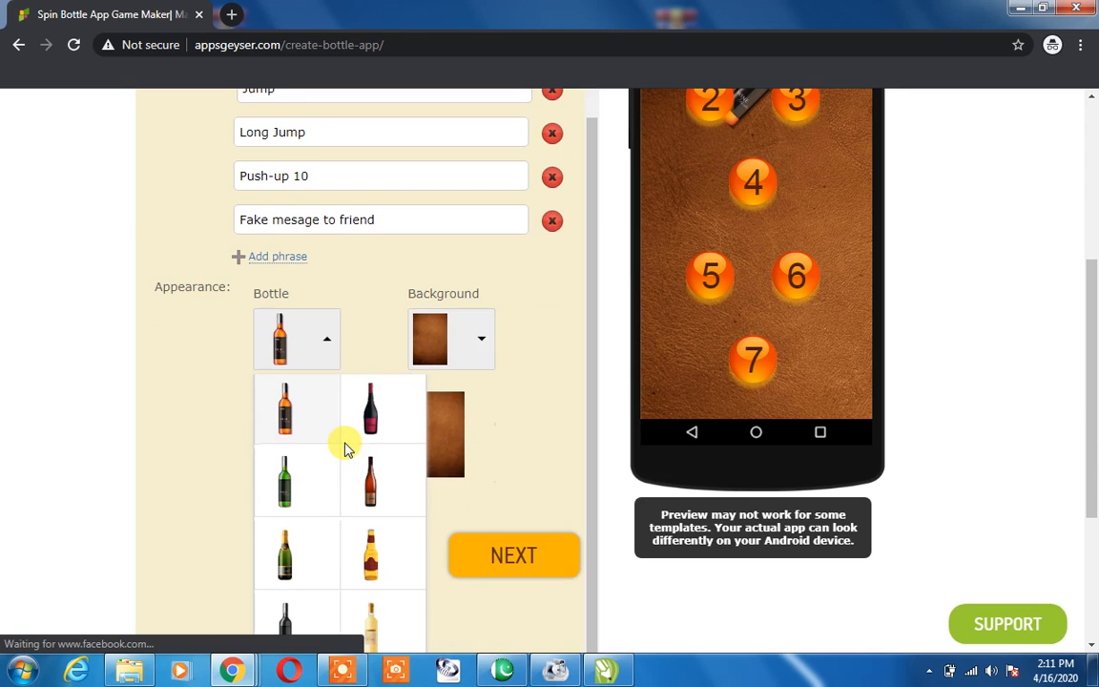
scroll(346, 448, down, 1)
scroll(346, 444, up, 1)
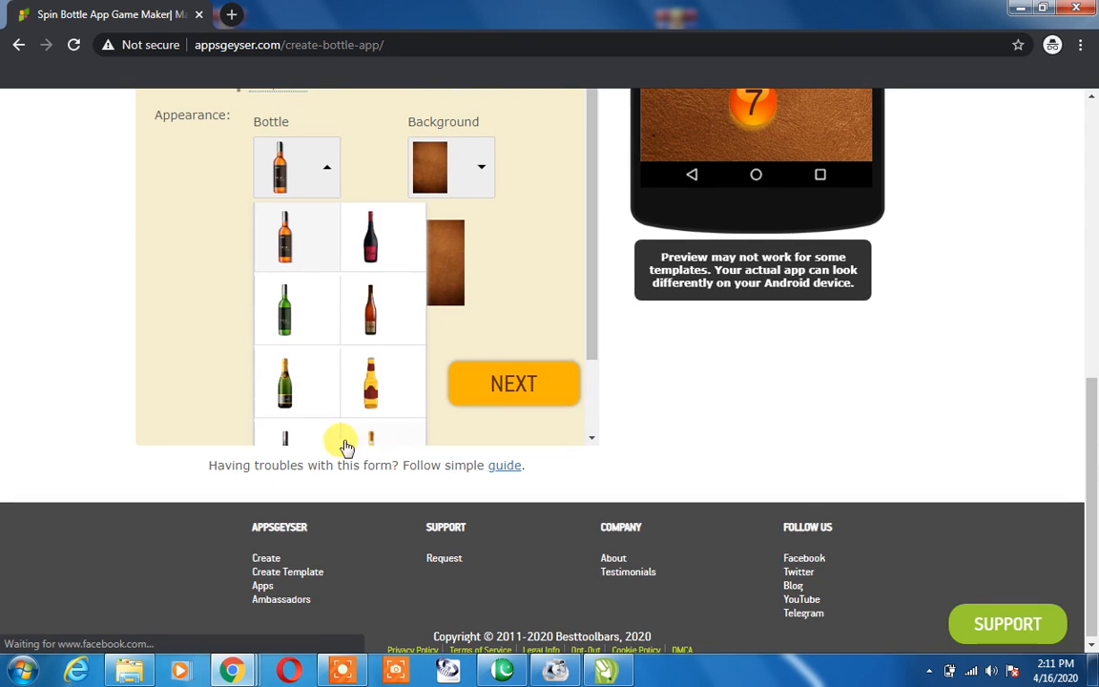
click(284, 308)
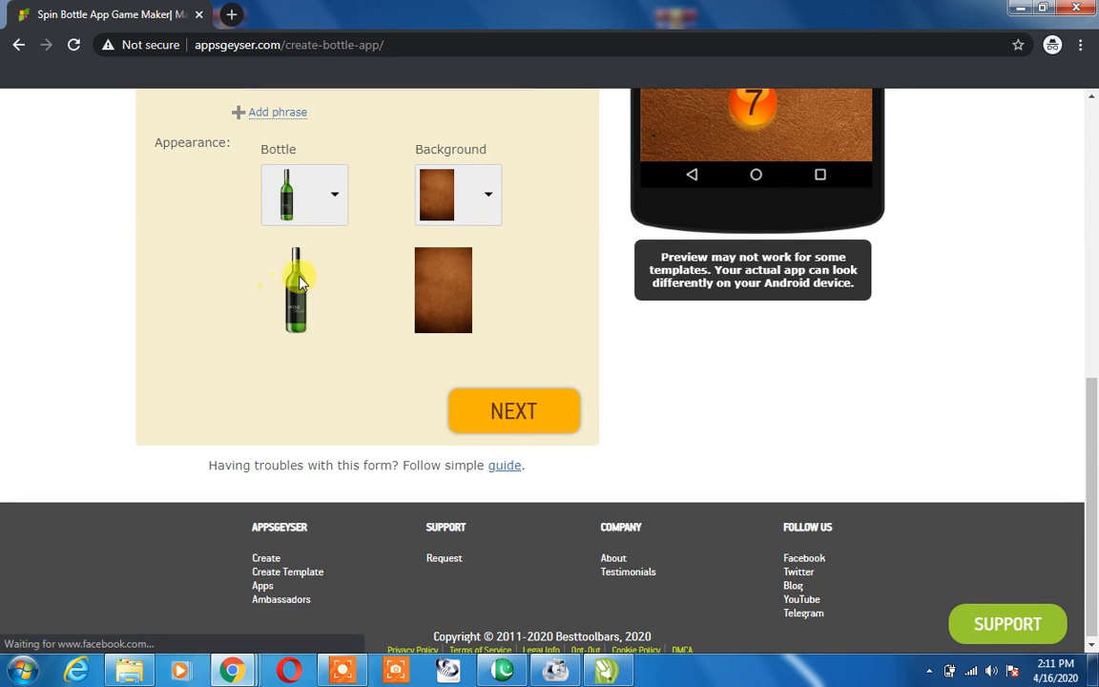
click(474, 203)
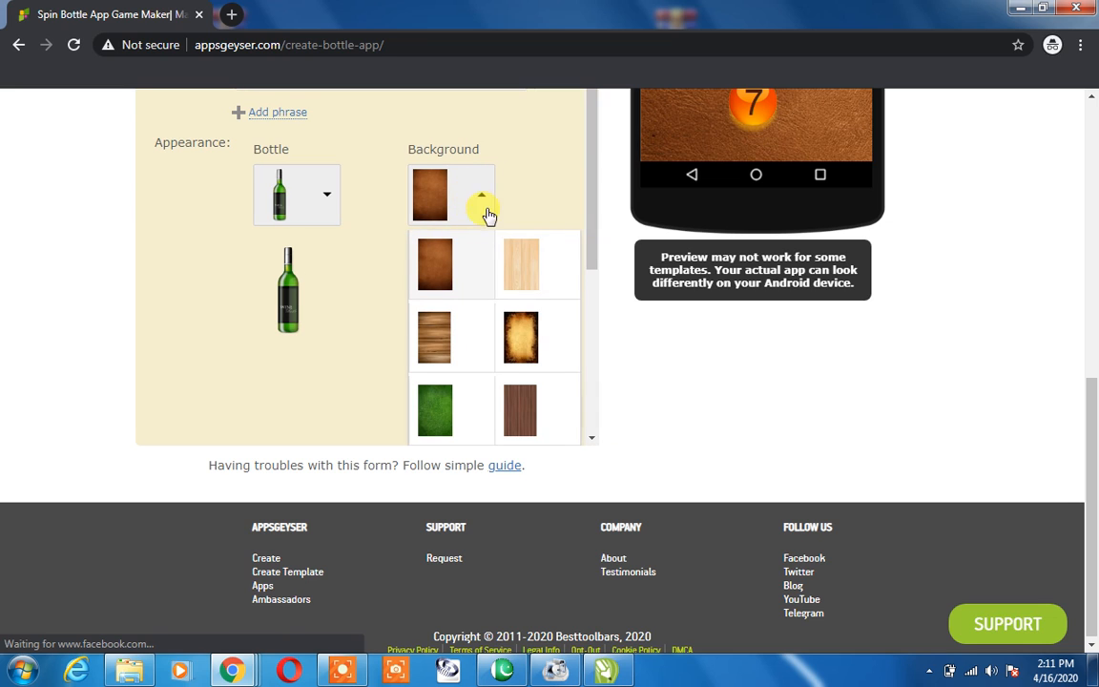
click(443, 345)
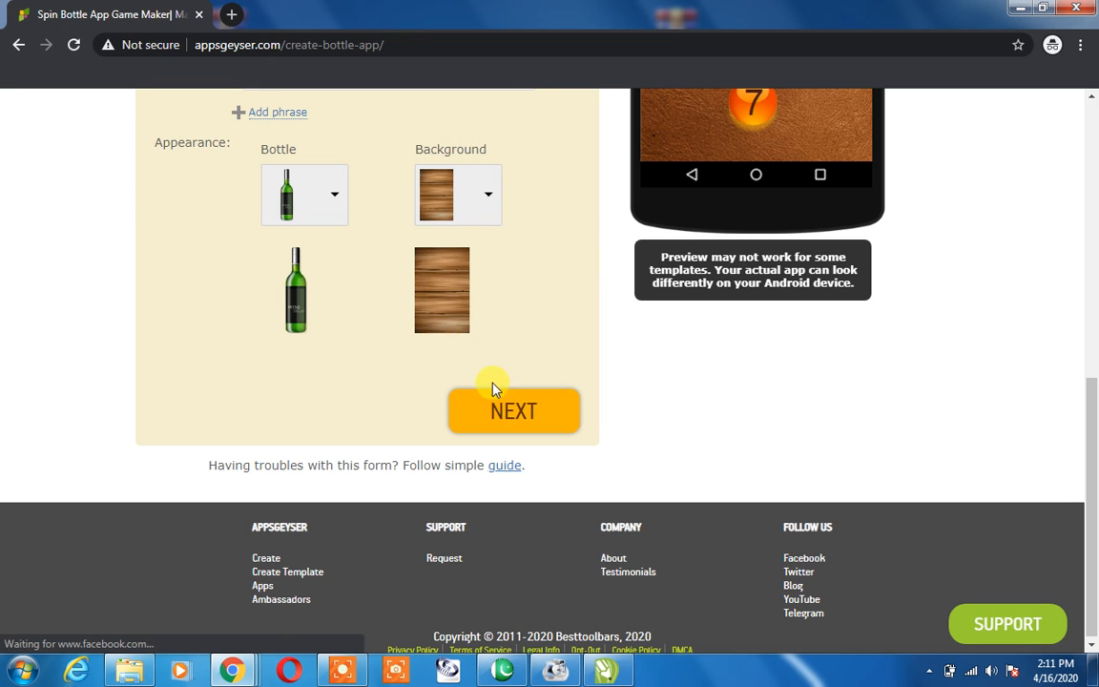
Step: Enter the app name 'Mpp' and move on to the icon step
click(510, 410)
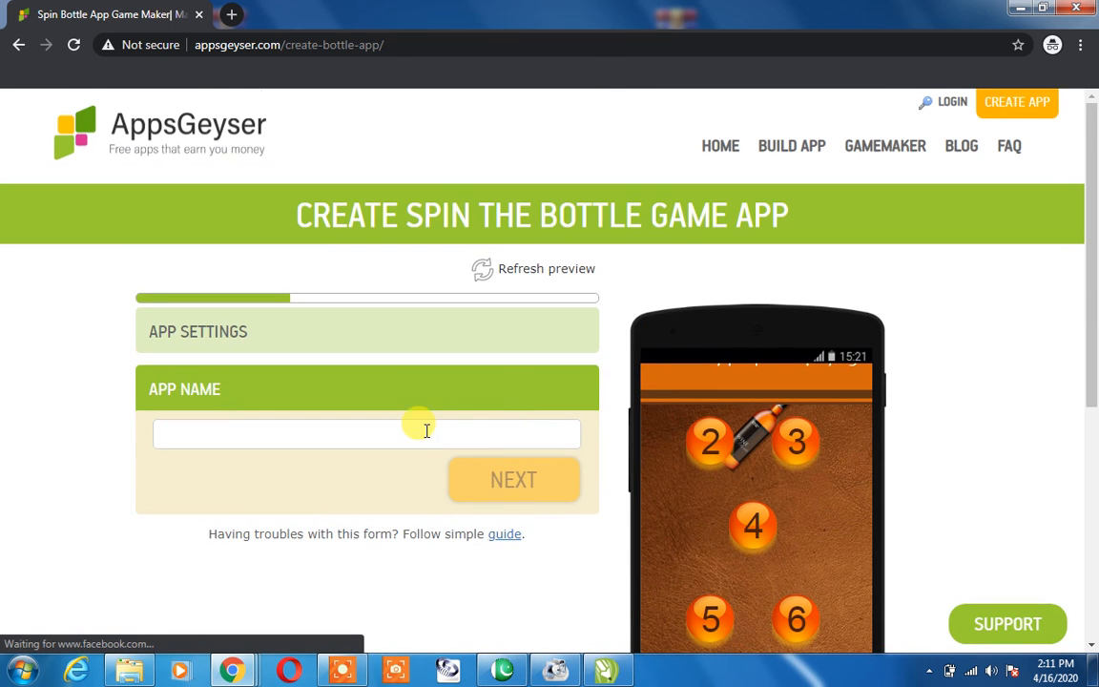
click(418, 435)
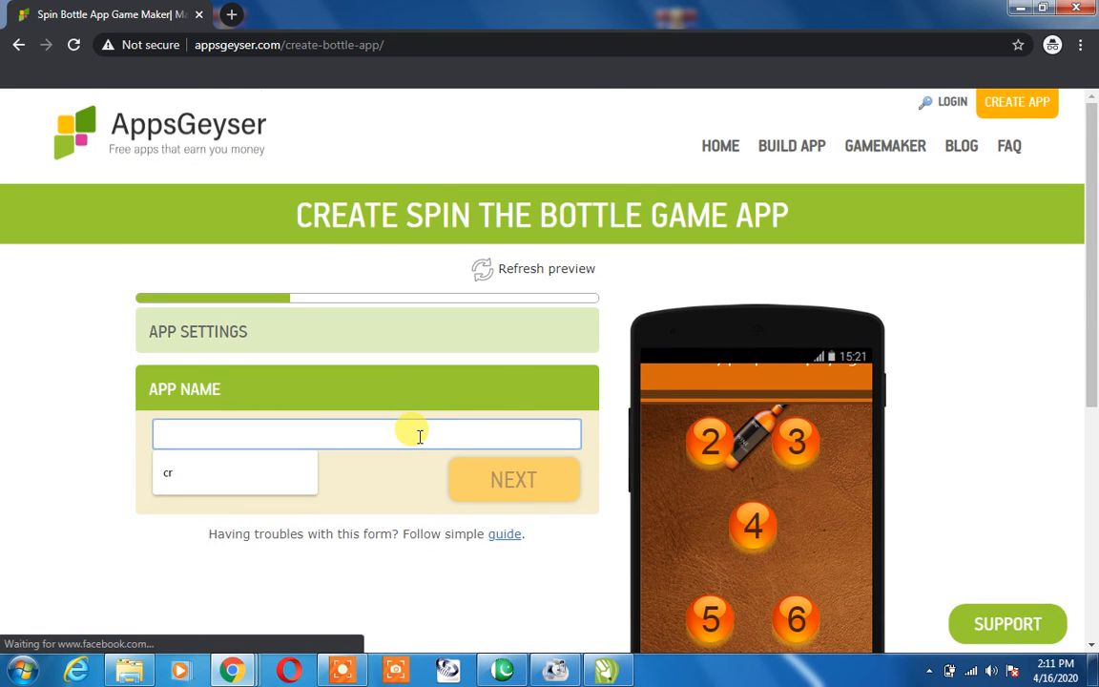
text(M)
text(pp)
click(554, 488)
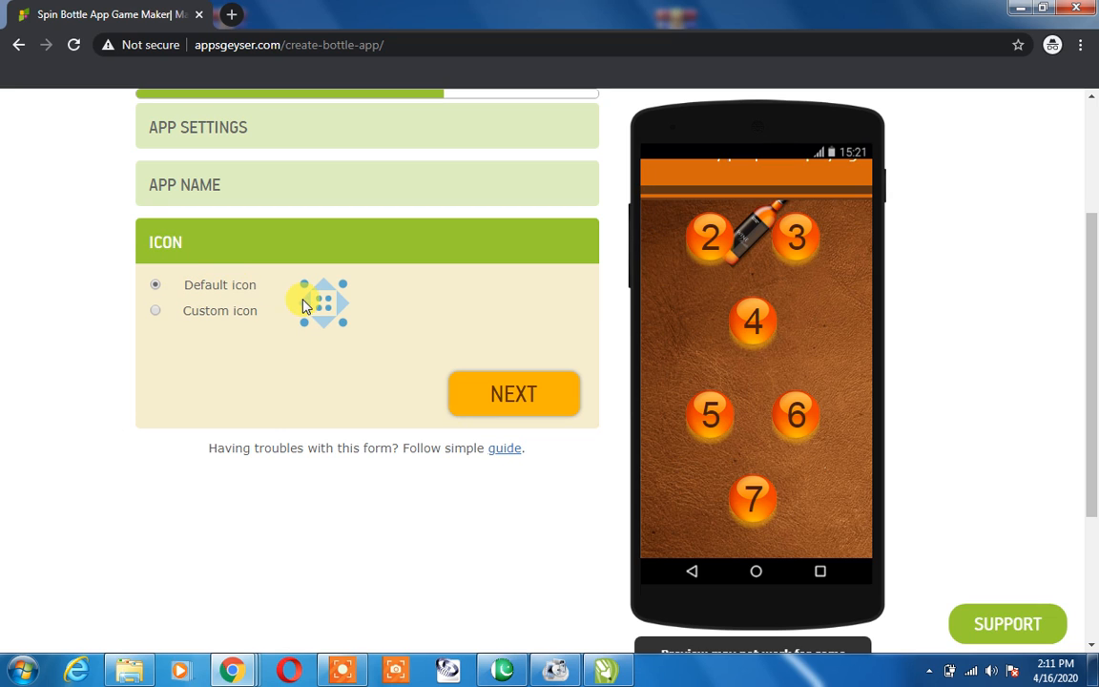
Step: Keep the default icon instead of a custom one and continue
click(159, 312)
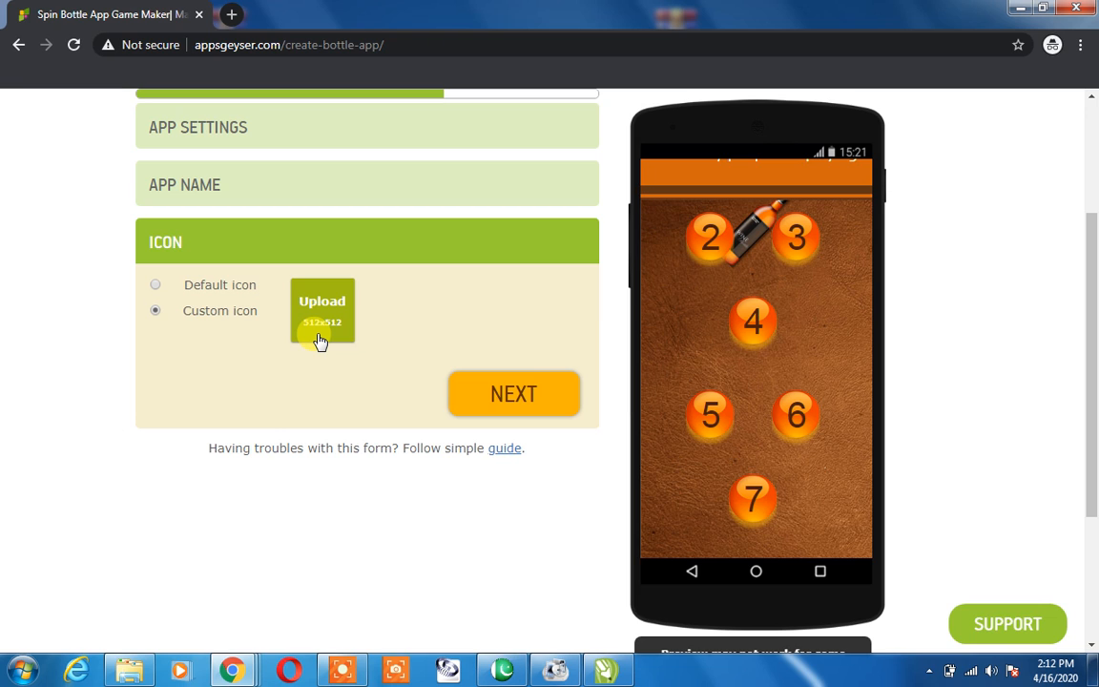
click(157, 285)
click(503, 395)
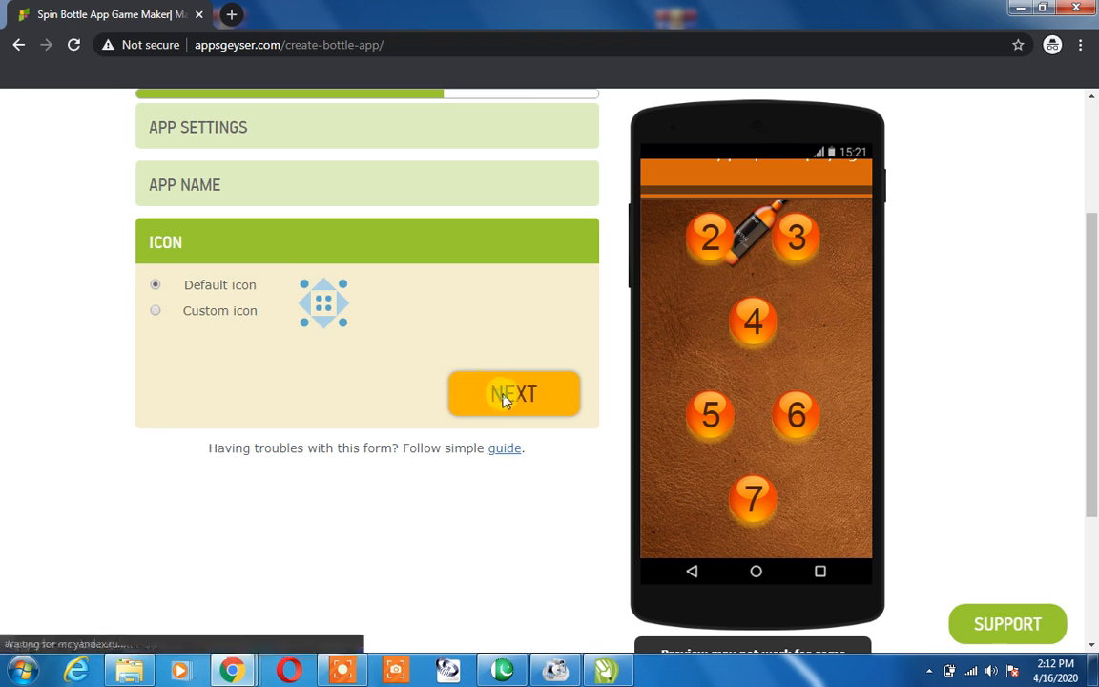
Step: Submit the app with CREATE and choose to continue with Facebook
click(400, 326)
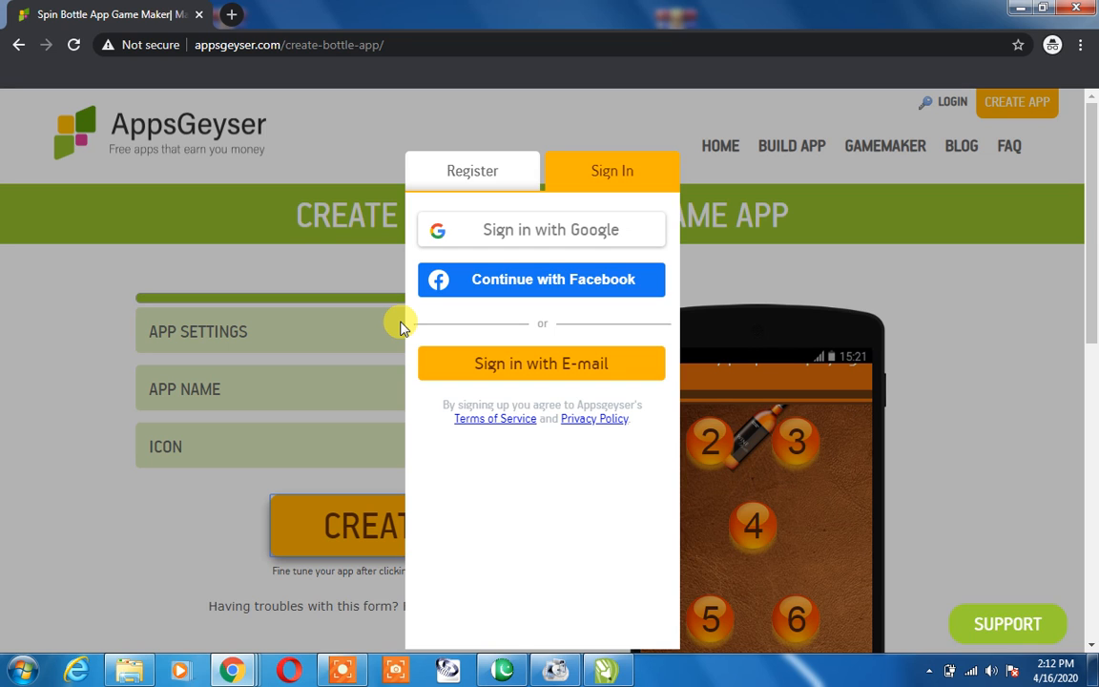
click(513, 284)
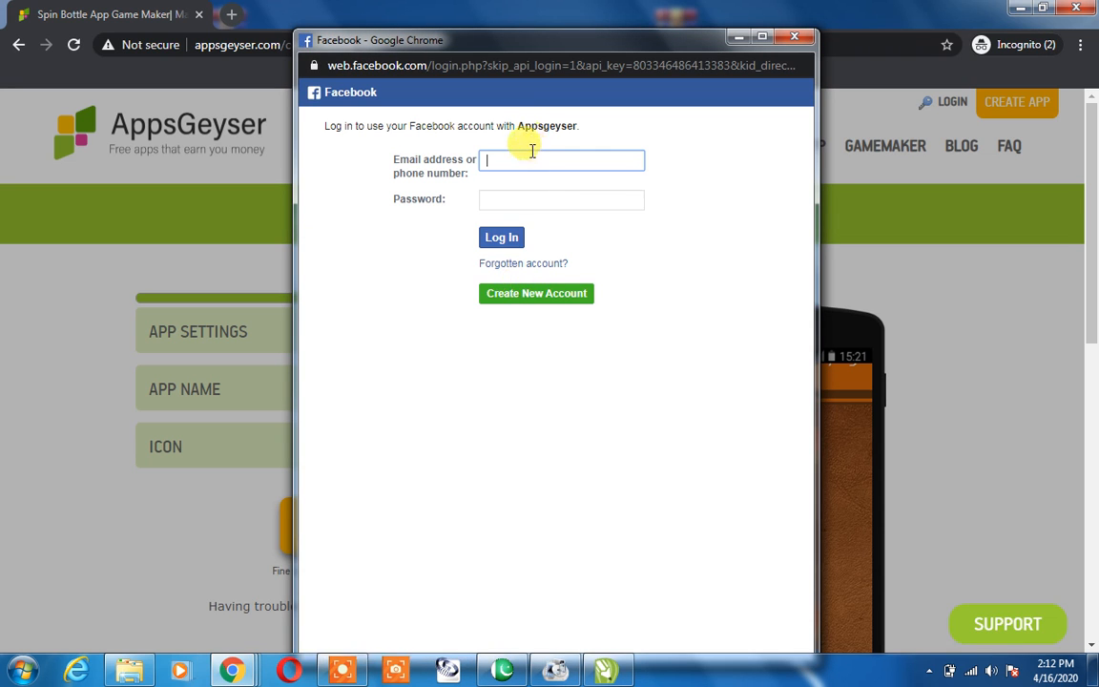
Step: Fill in the saved Facebook login, retype the account password, and log in
click(532, 155)
click(534, 208)
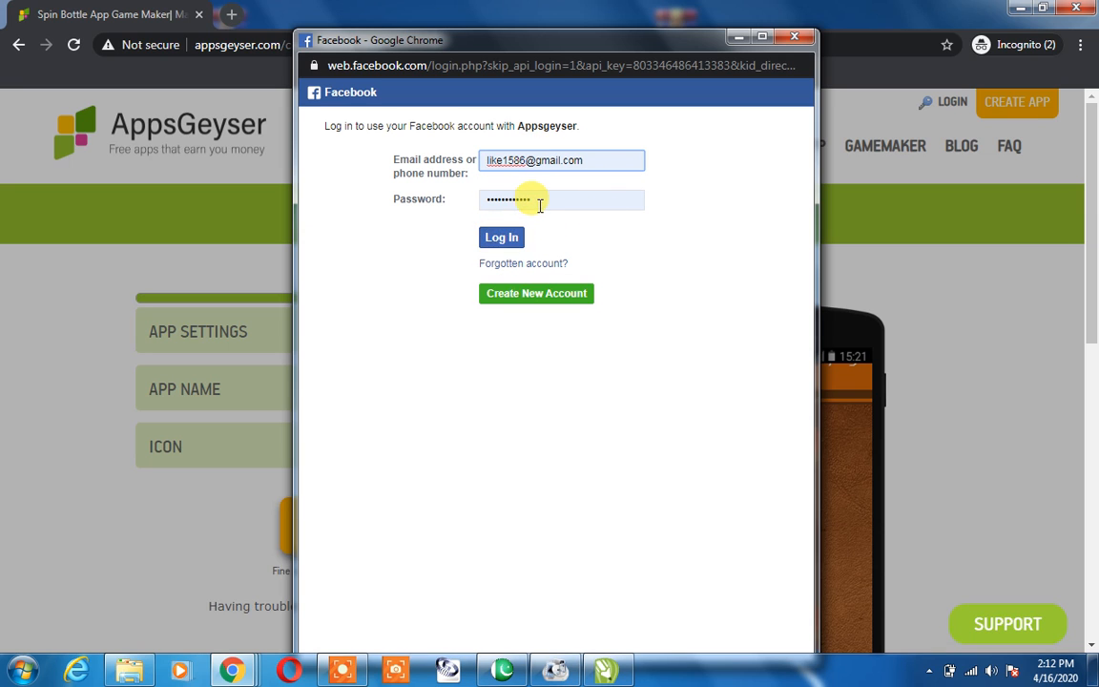
double_click(484, 201)
key(BackSpace)
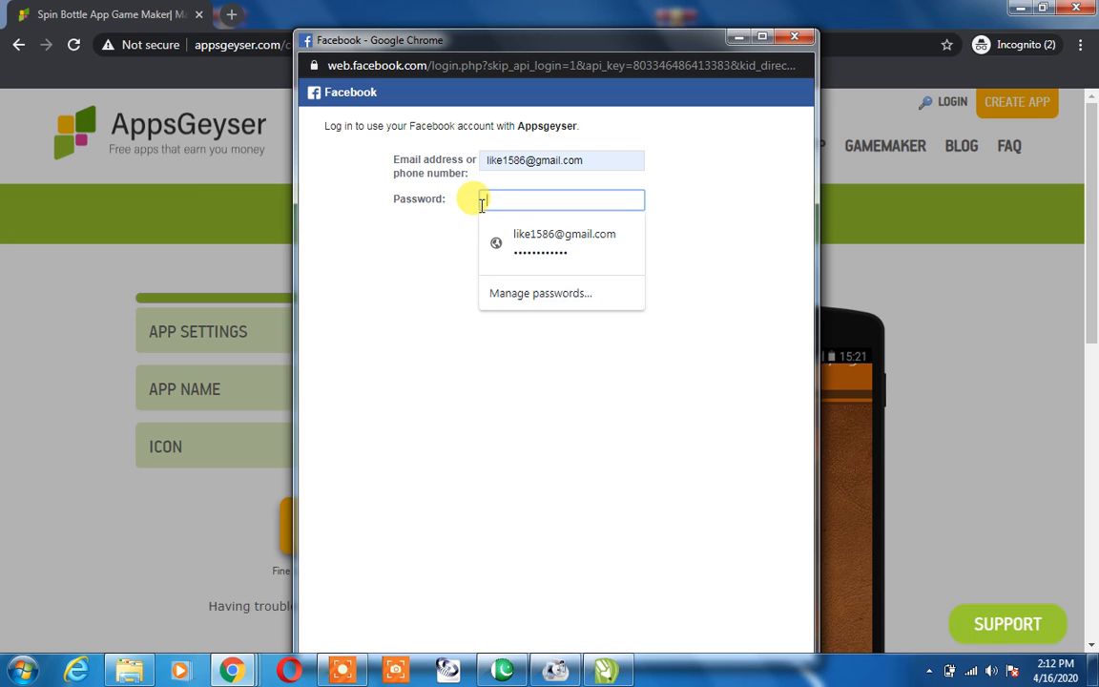
text(a)
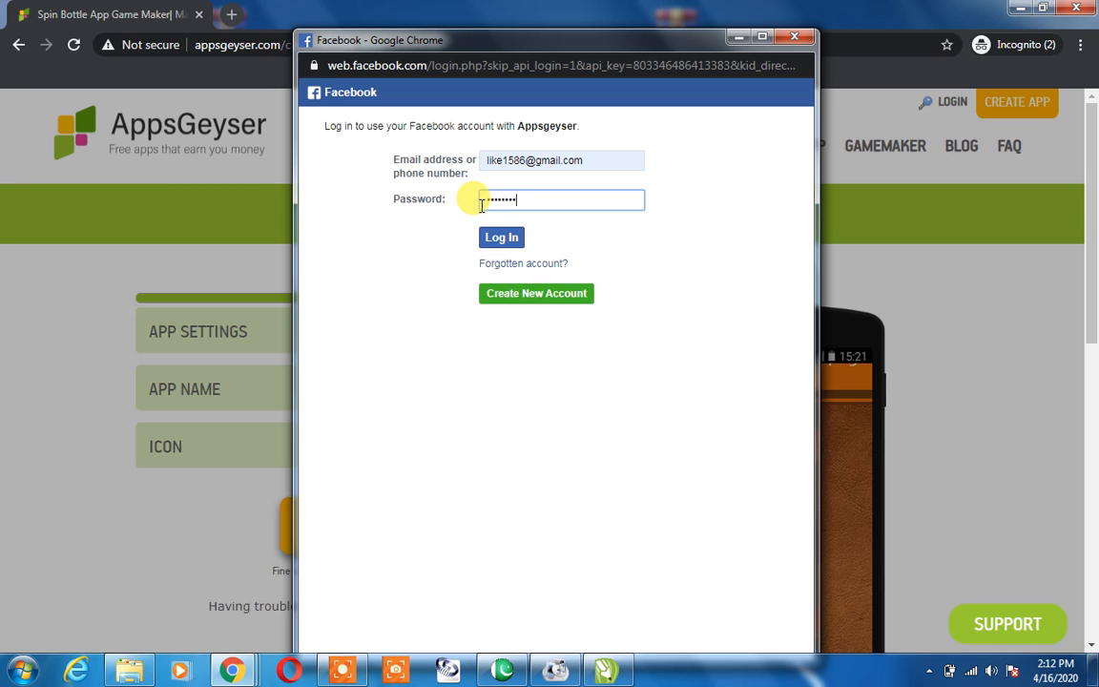
key(BackSpace)
text(••)
click(491, 238)
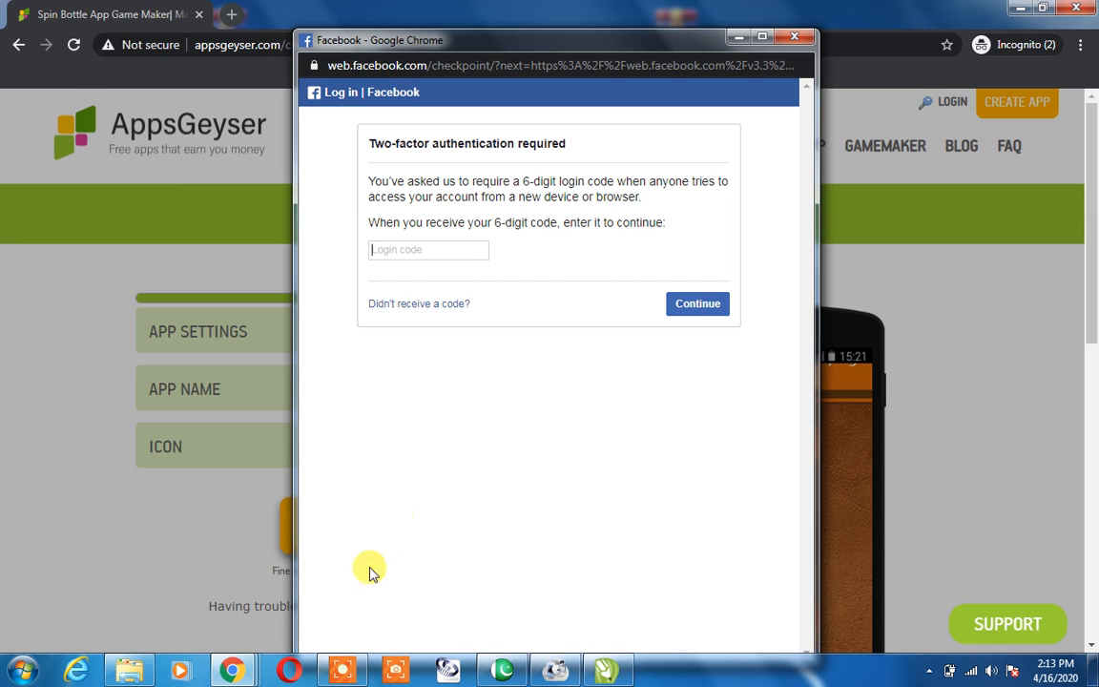
Step: Request a login code by text message and start entering it in the code field
click(432, 302)
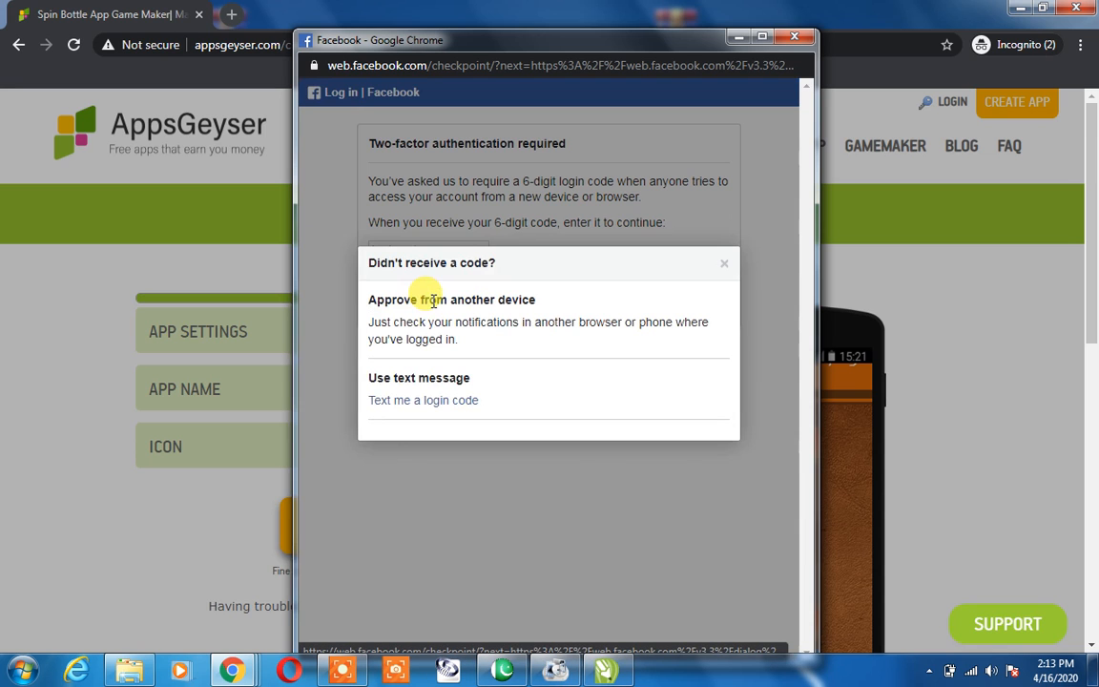
click(433, 401)
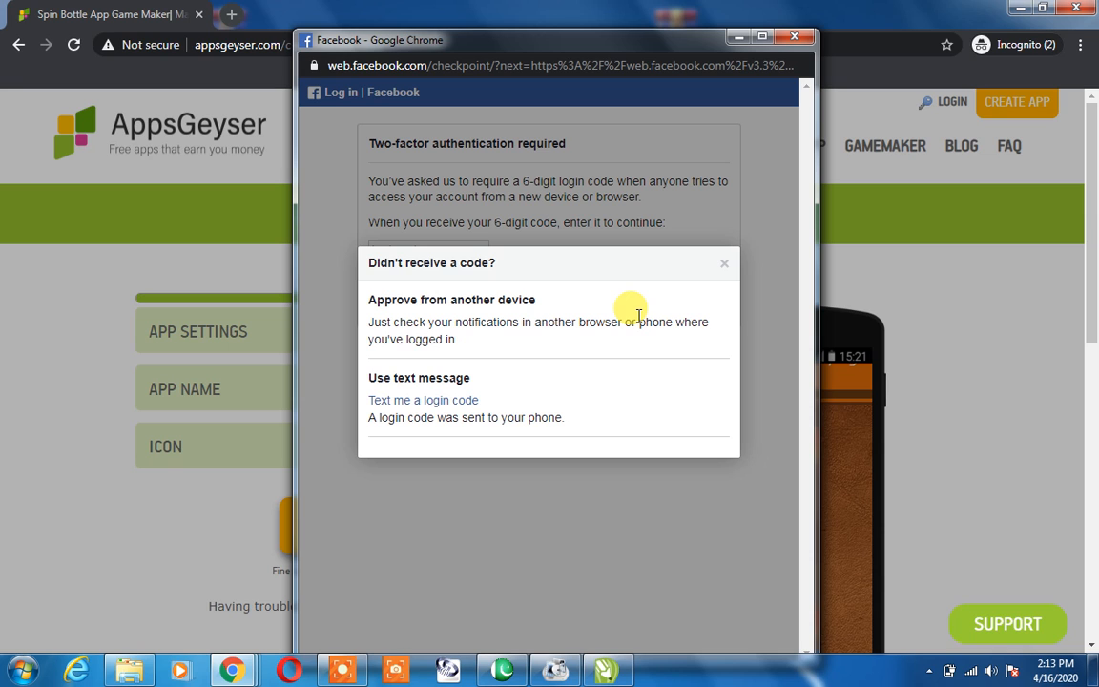
click(724, 263)
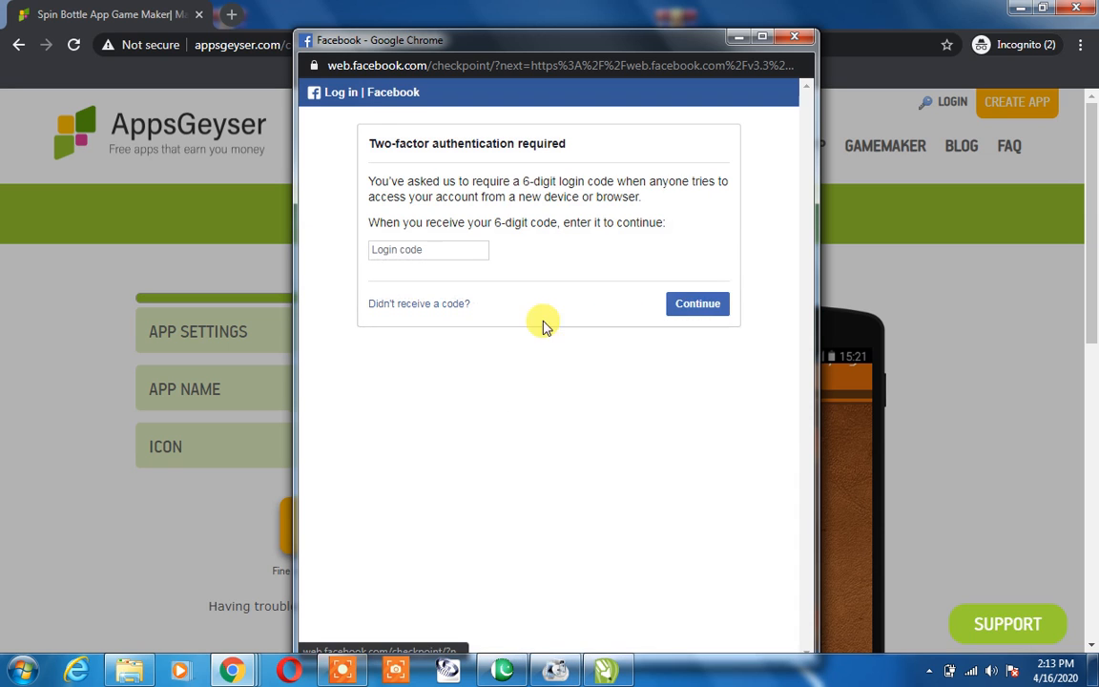
click(456, 251)
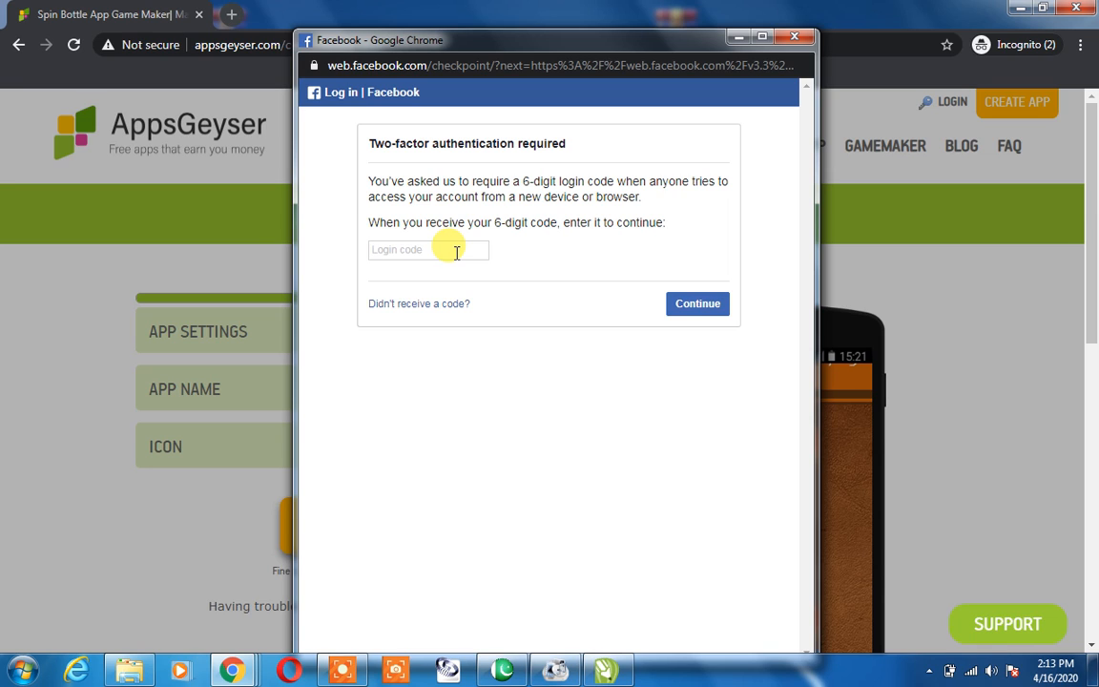
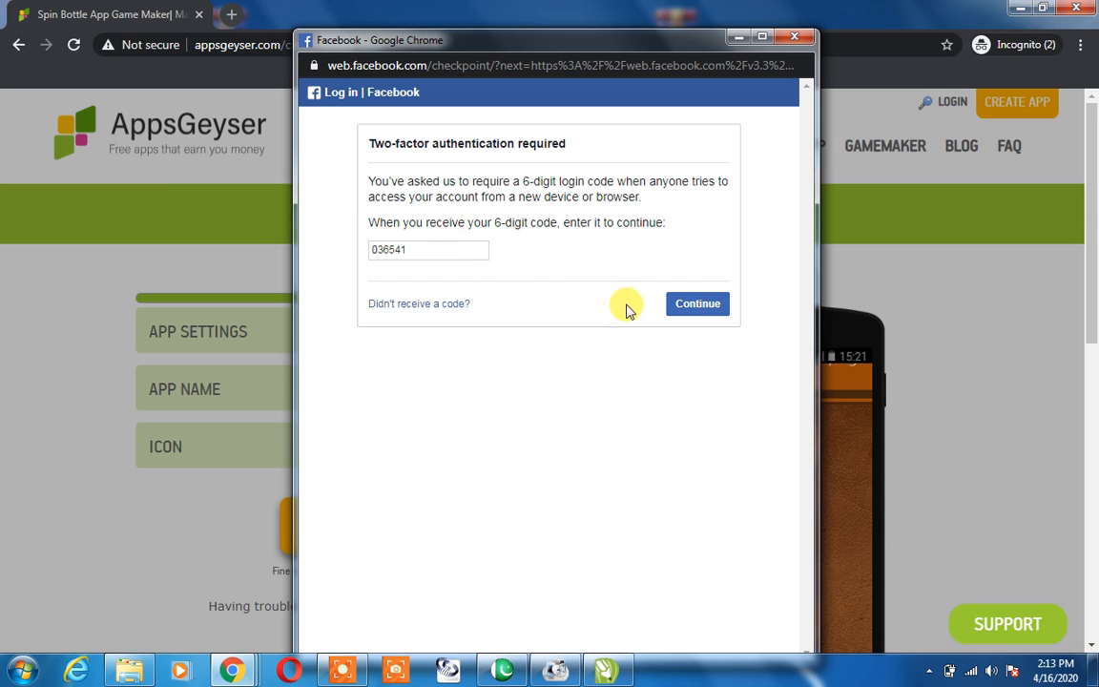
Step: Submit the login code and finish signing in without remembering the browser
click(691, 303)
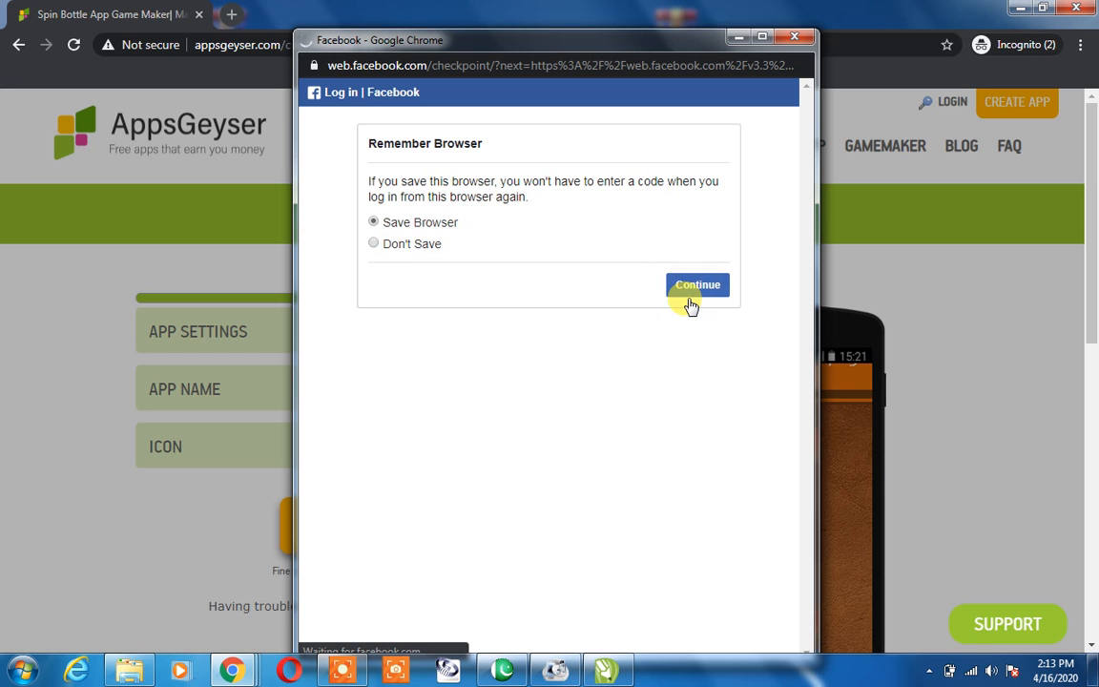
click(402, 246)
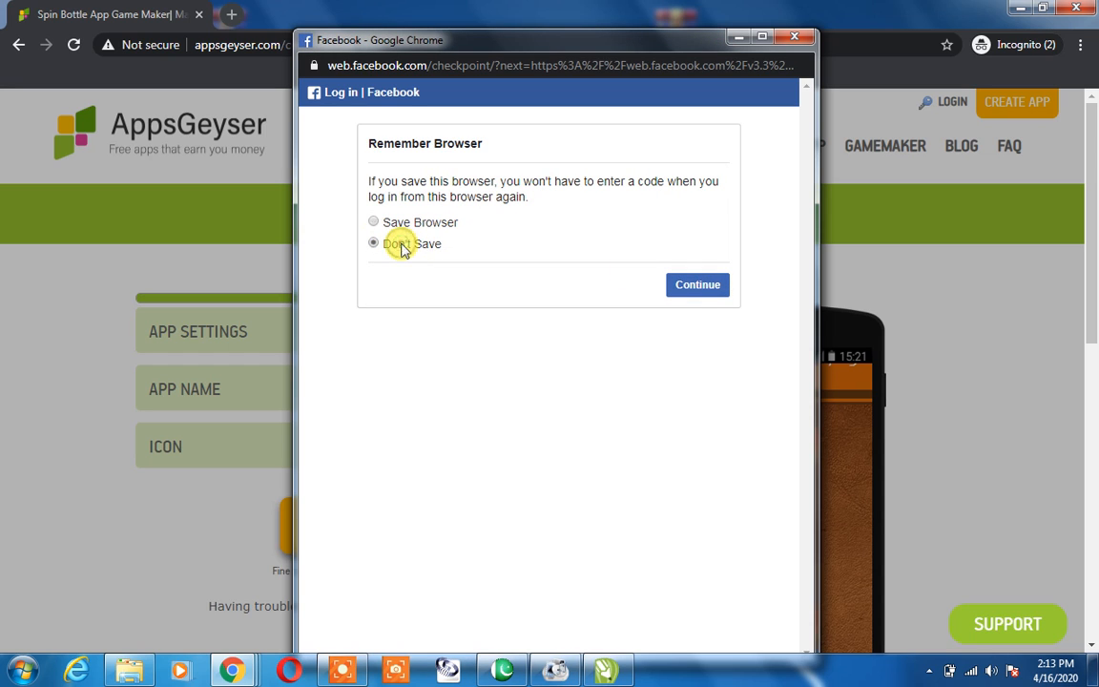
click(712, 292)
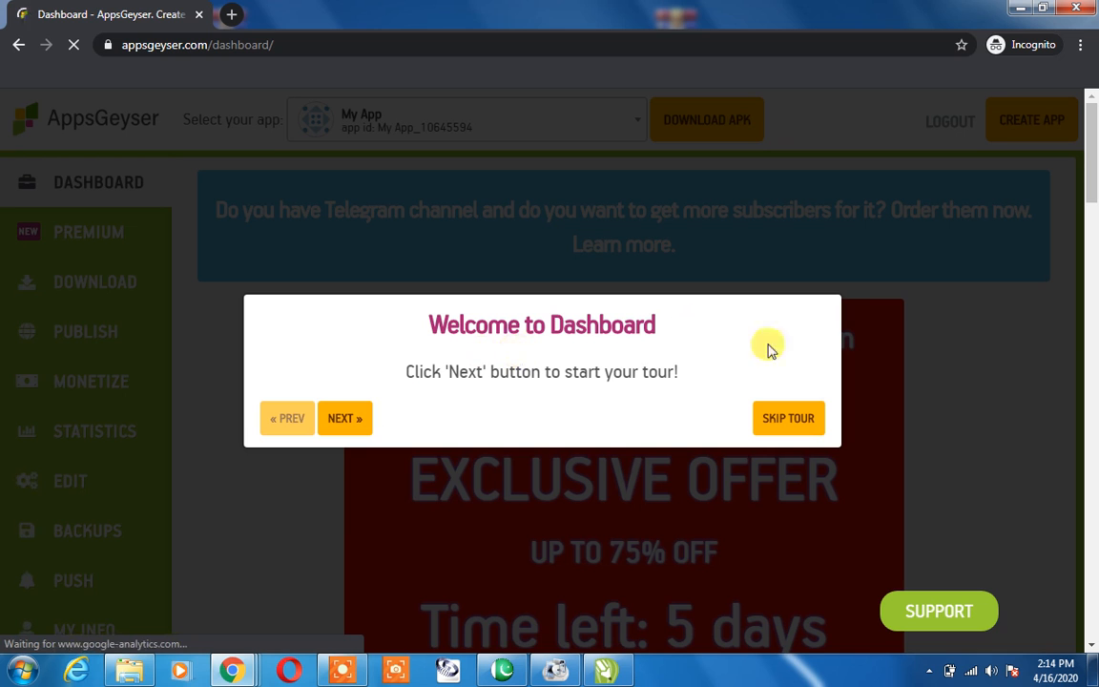
Step: Skip the welcome tour, dismiss the premium offer, and publish My App until 'App is ready!' shows
click(776, 417)
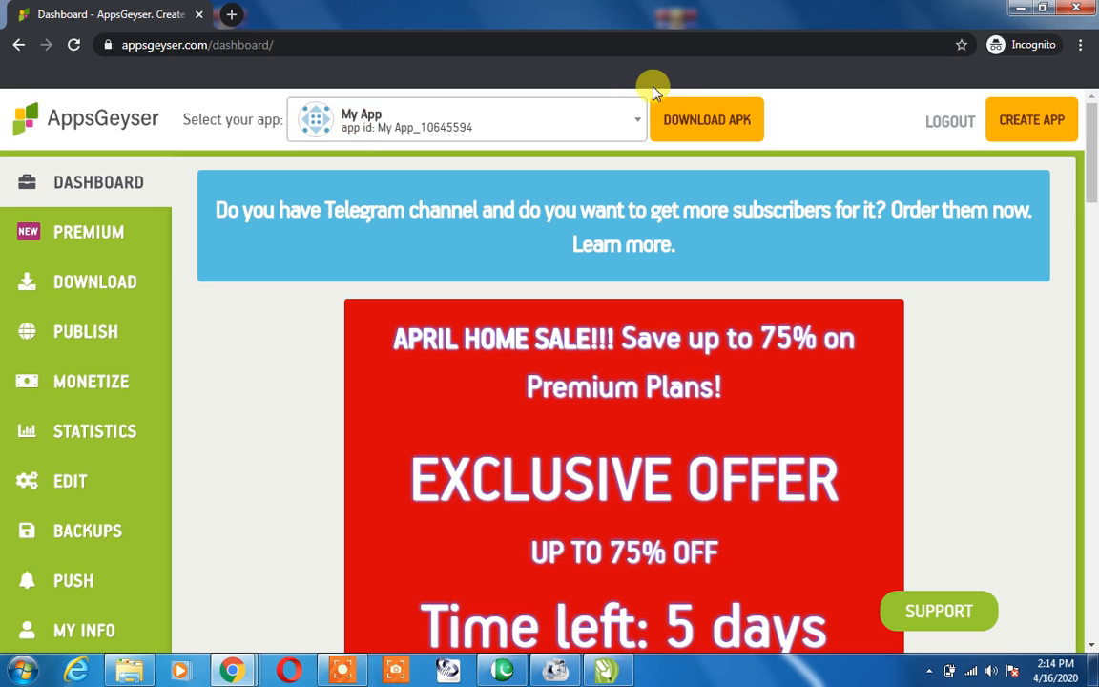
click(715, 119)
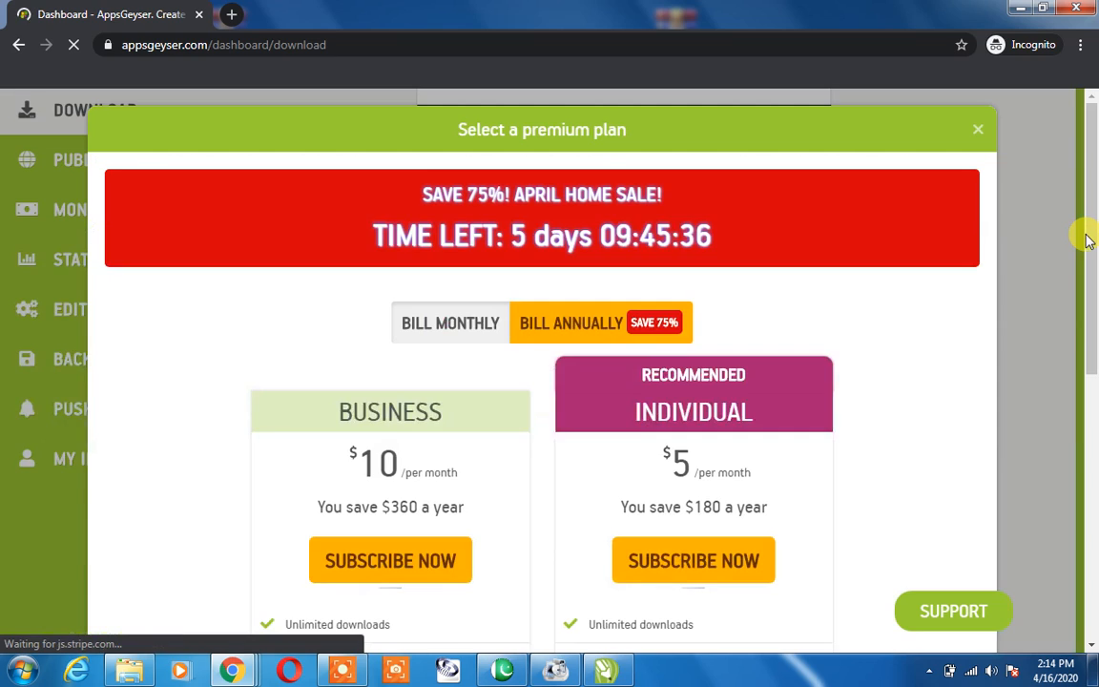
drag(1086, 238, 1089, 189)
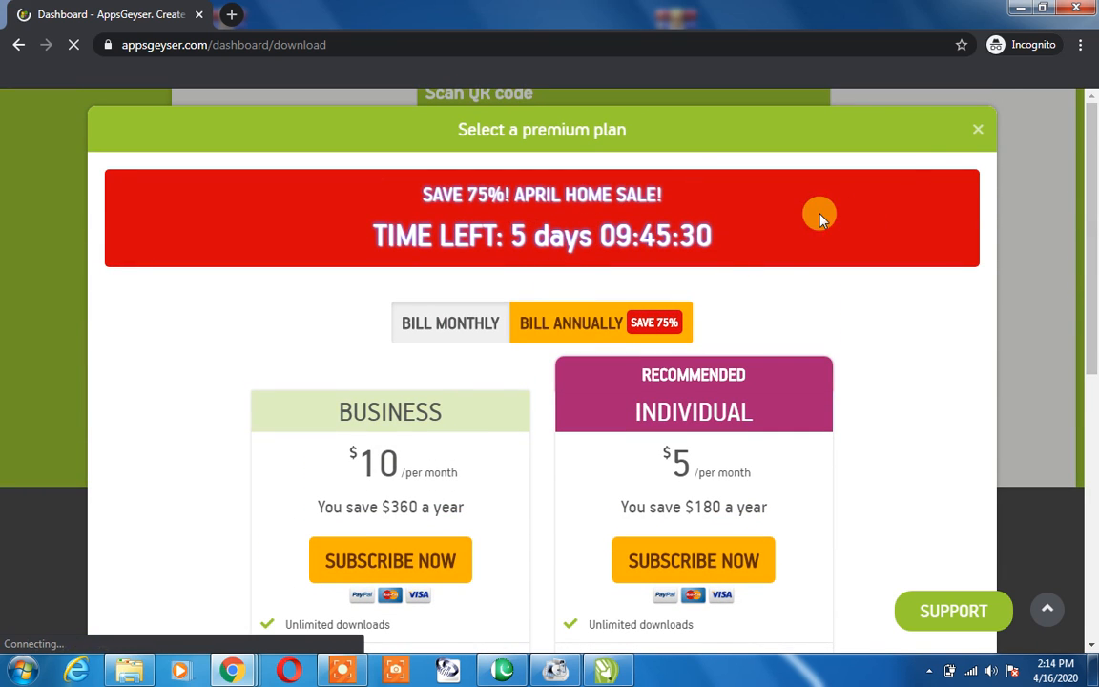
click(977, 136)
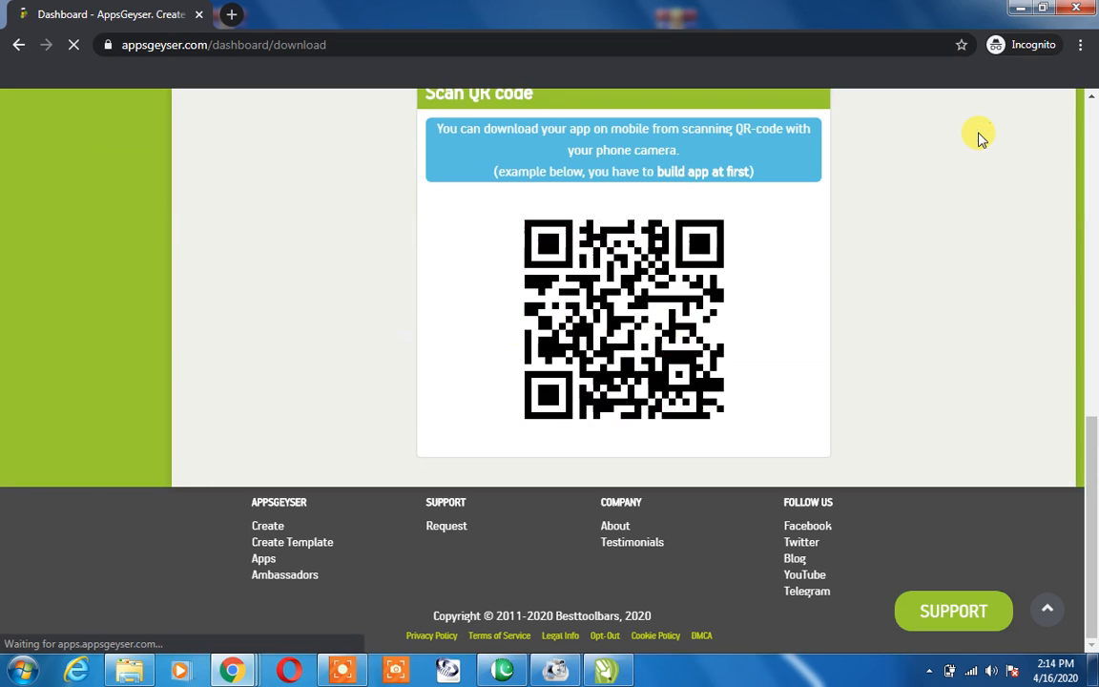
drag(1090, 437, 1057, 270)
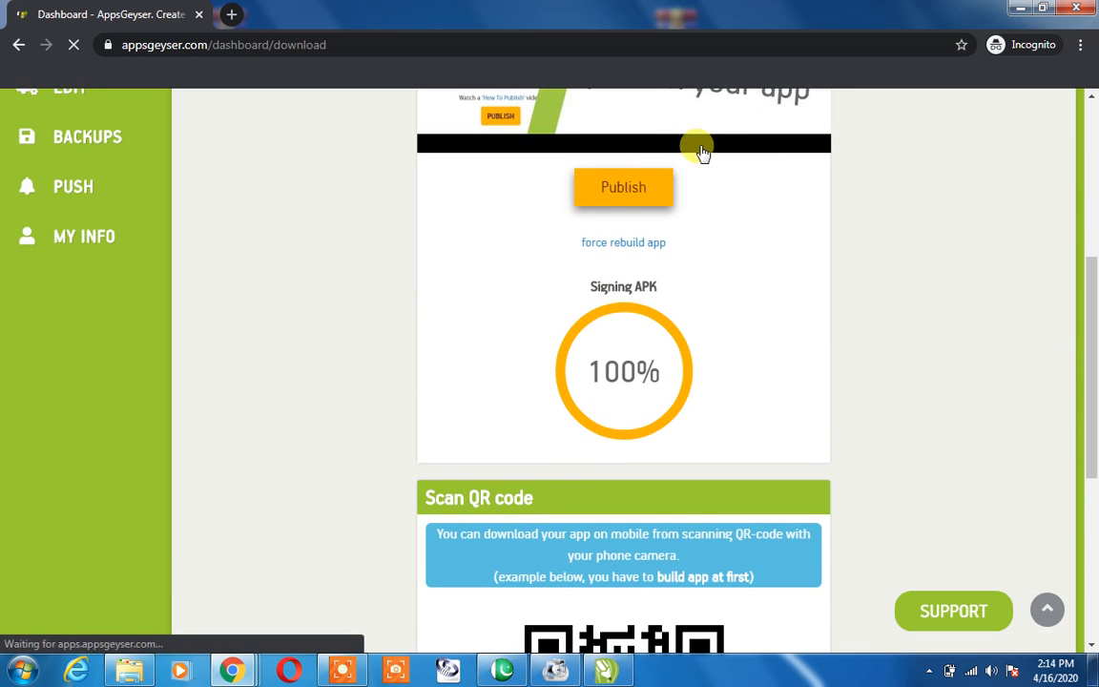
click(640, 195)
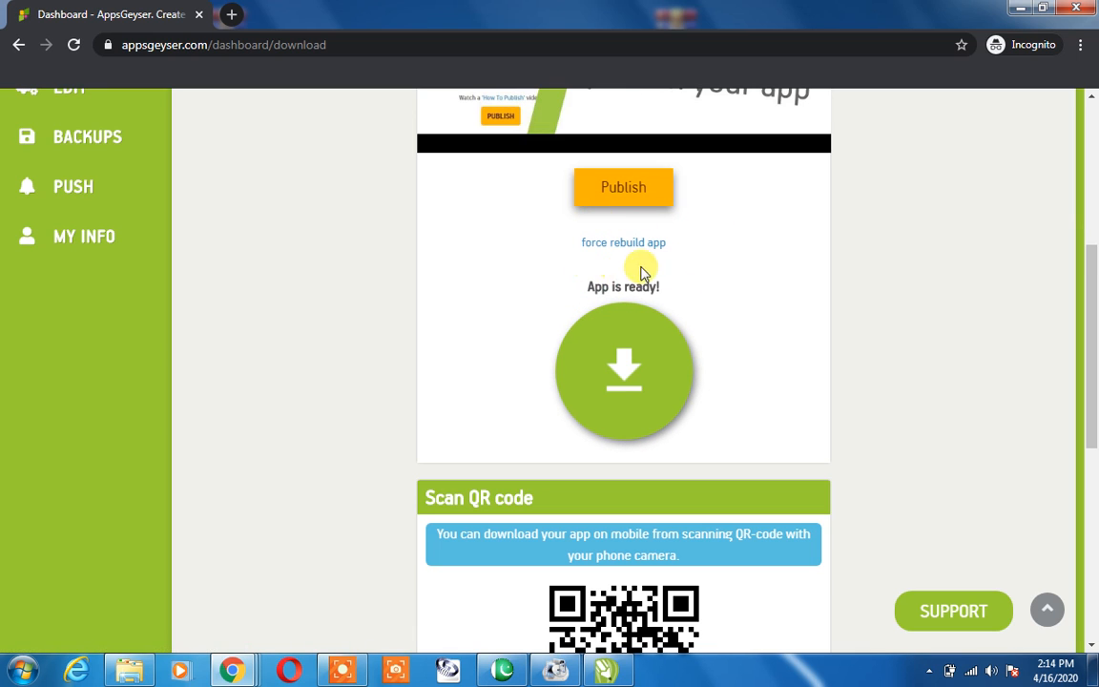
Step: Download the My App APK and read through the unknown-sources install instructions
click(632, 368)
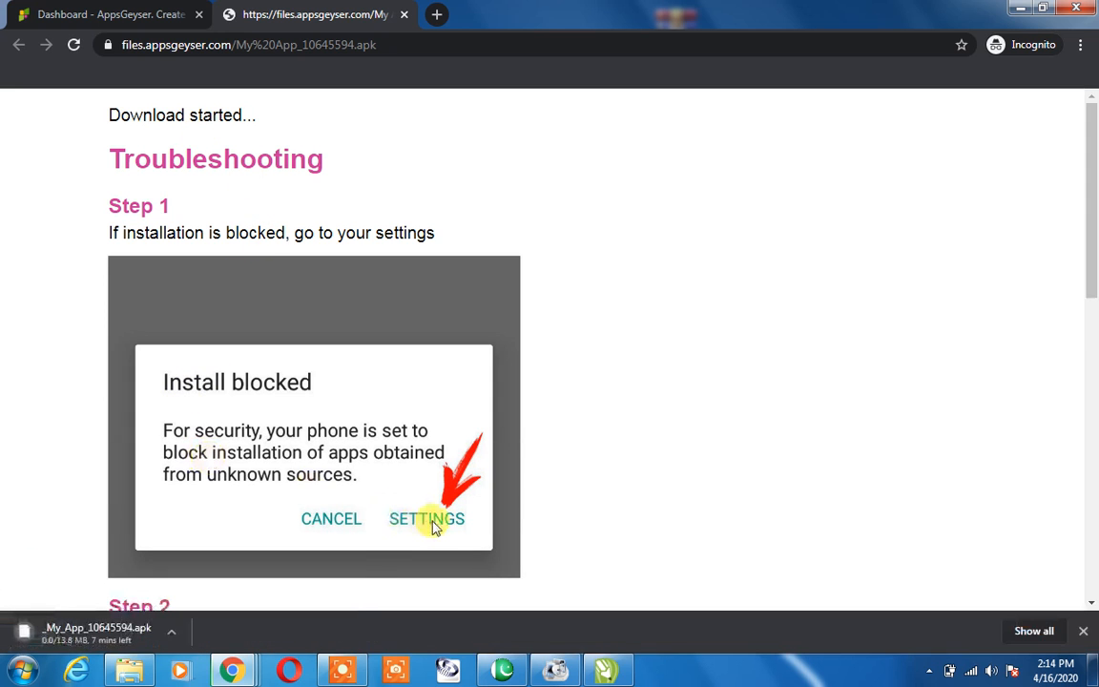
scroll(431, 524, down, 3)
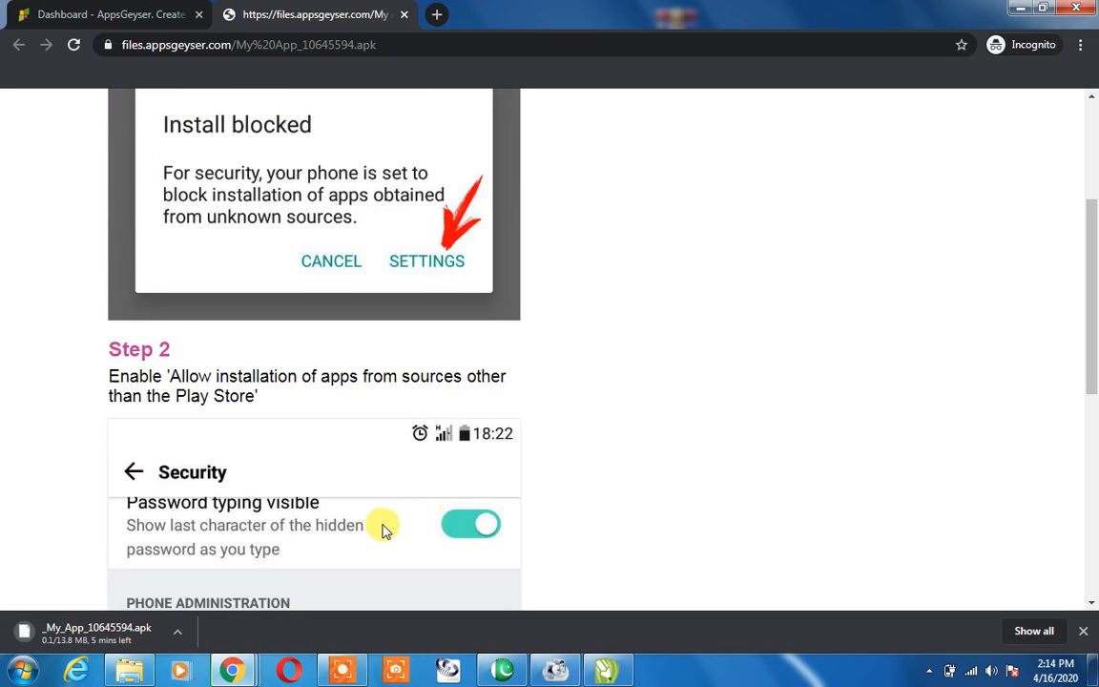
scroll(385, 528, down, 2)
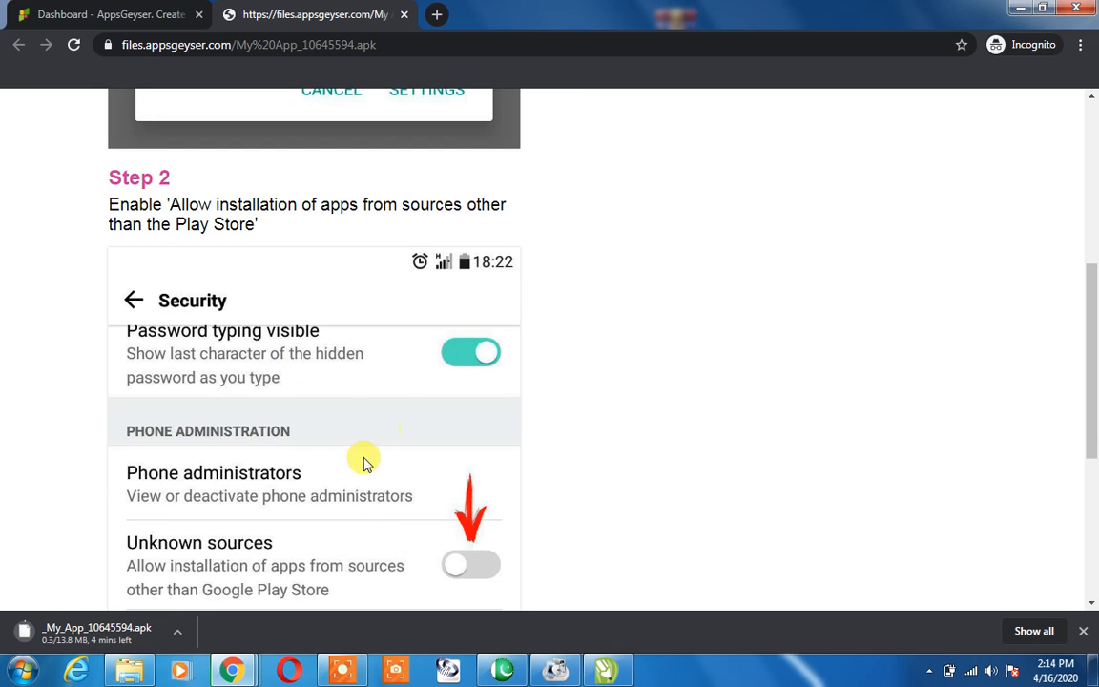
scroll(362, 458, down, 1)
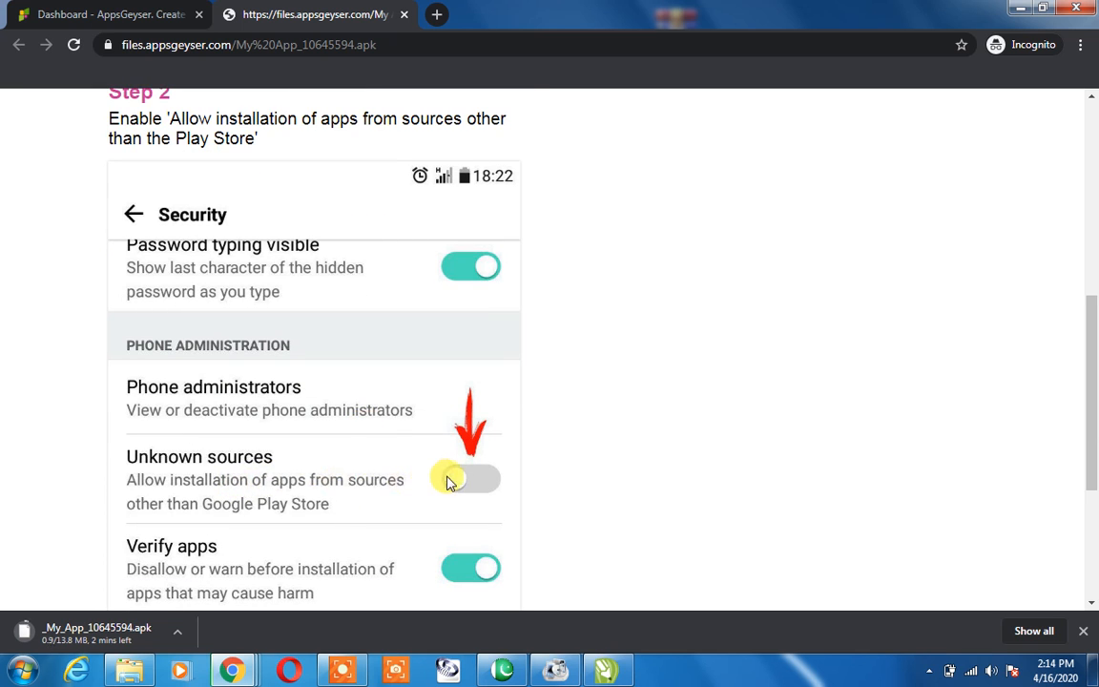
scroll(449, 482, down, 3)
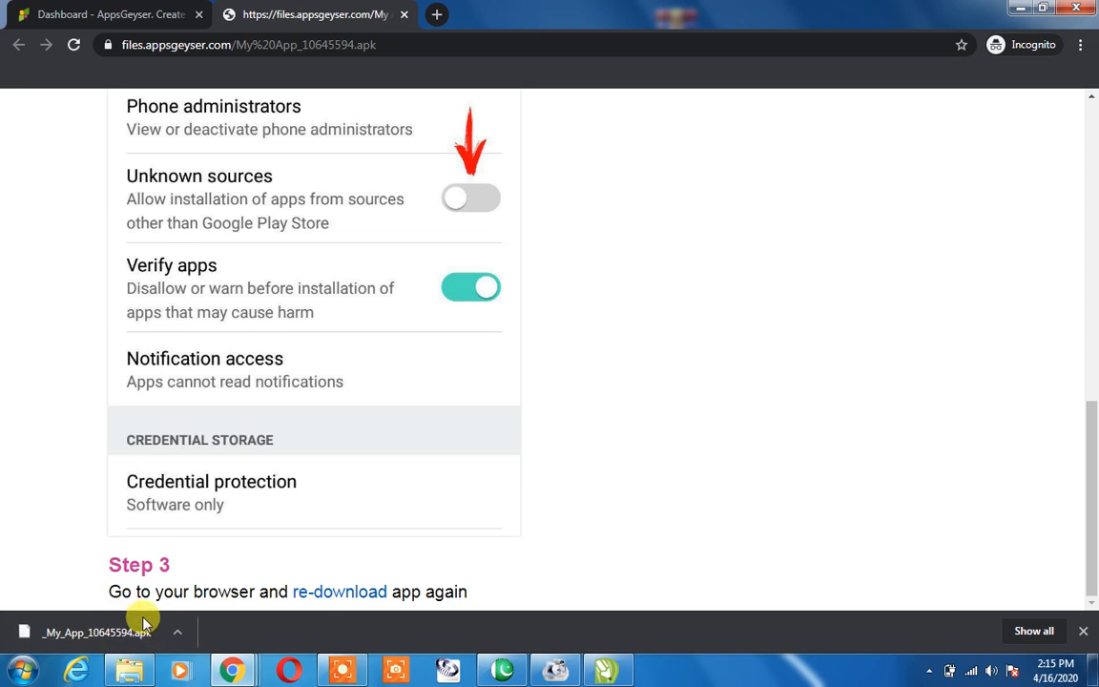
Step: Show the downloaded APK in the Downloads folder and cut it
click(180, 635)
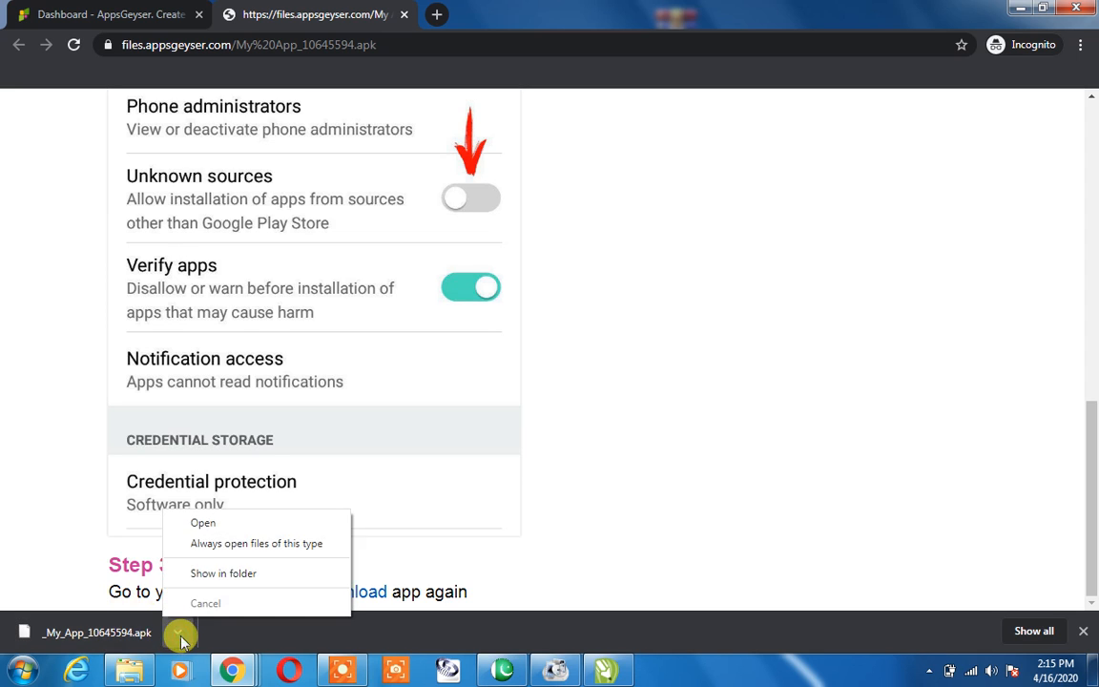
click(225, 575)
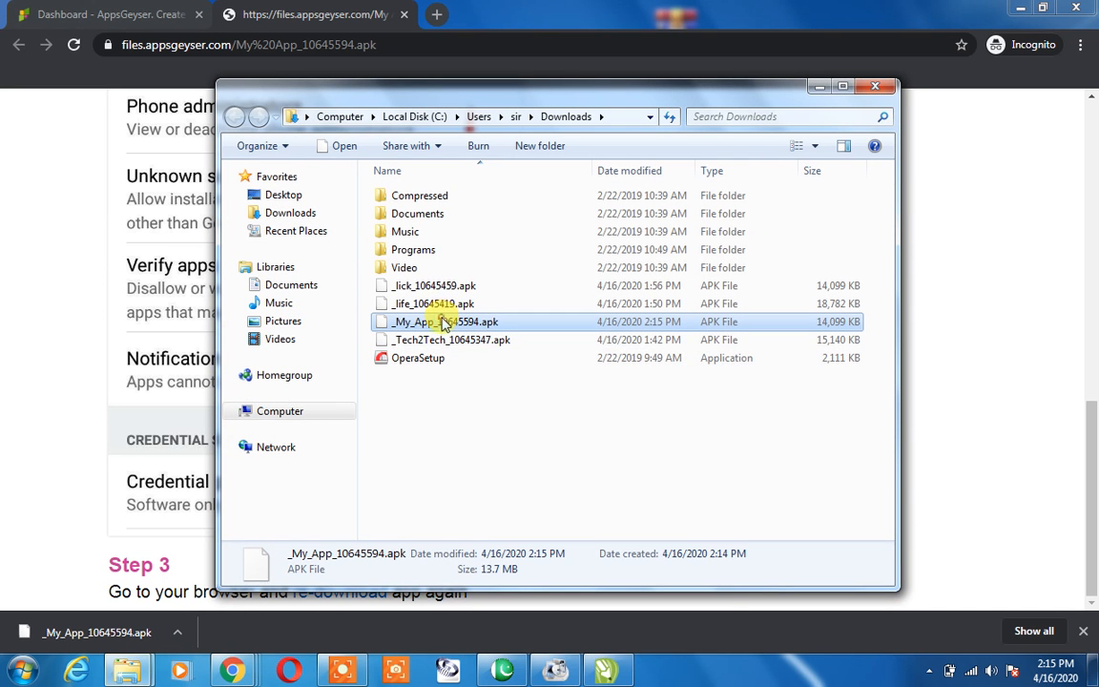
right_click(441, 324)
click(492, 518)
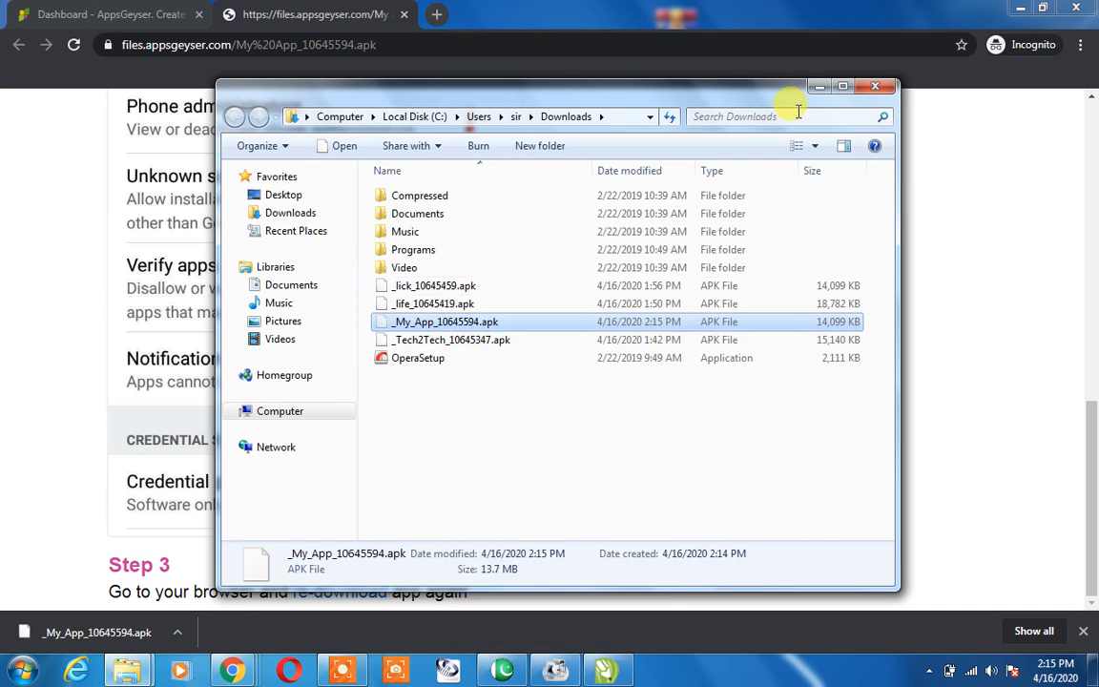
Step: Minimize Explorer and Chrome, then open Computer from the desktop to list the drives
click(819, 88)
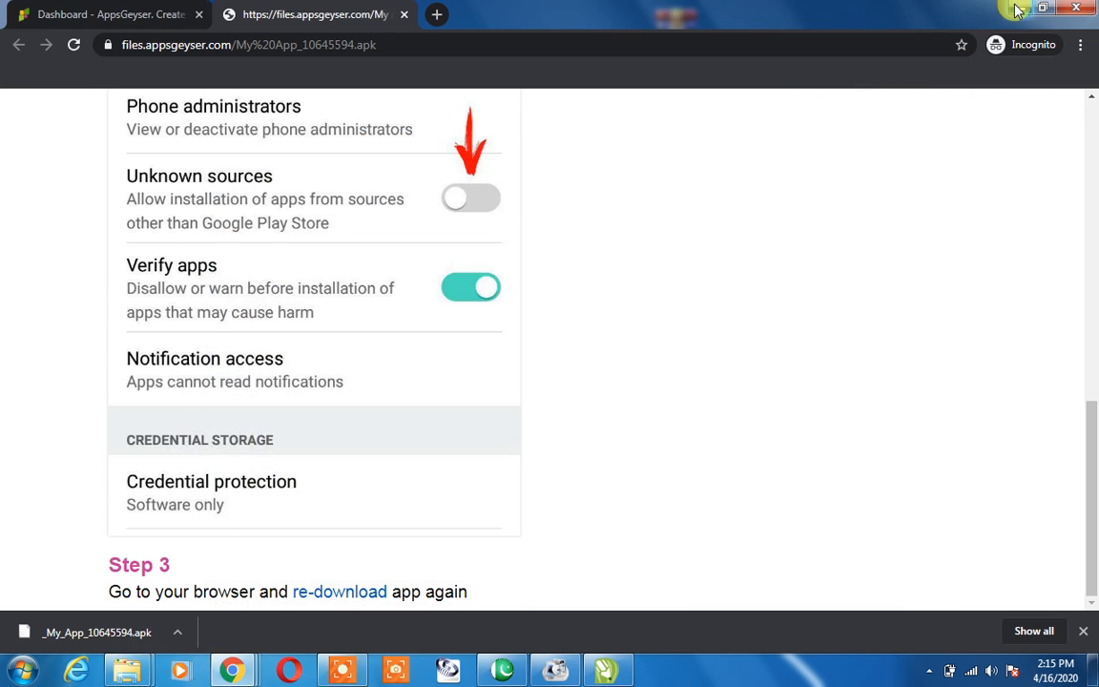
click(1020, 7)
double_click(19, 141)
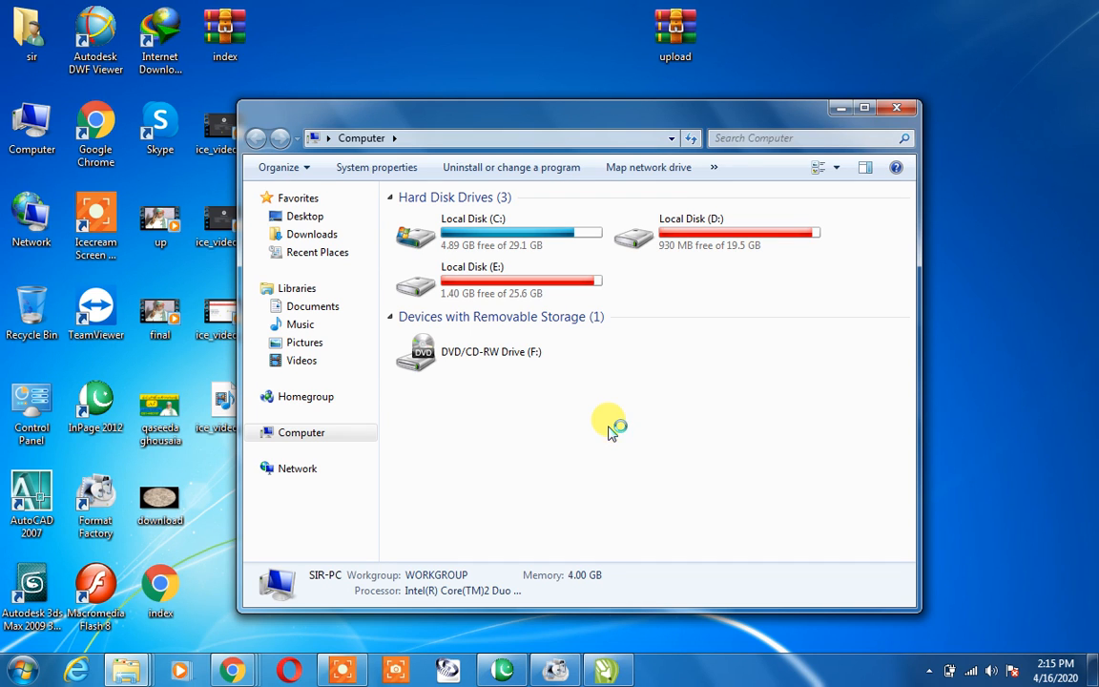
Step: Paste the APK into the OPPO A5 2020's Internal shared storage, then close AutoPlay and Explorer
click(503, 426)
double_click(502, 426)
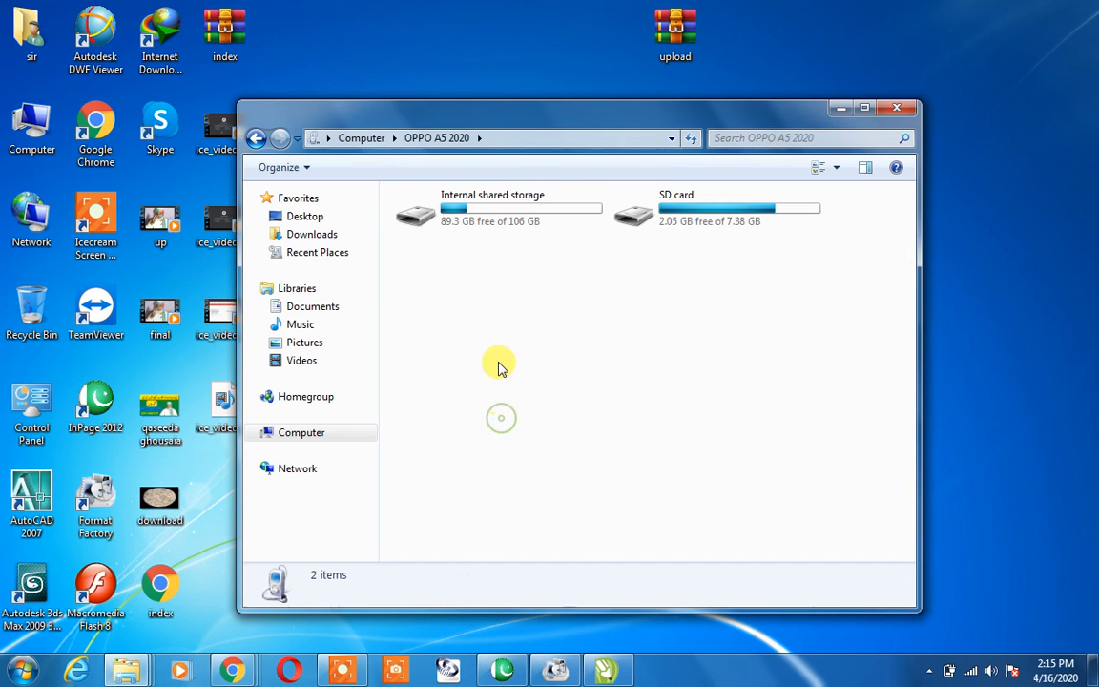
double_click(503, 211)
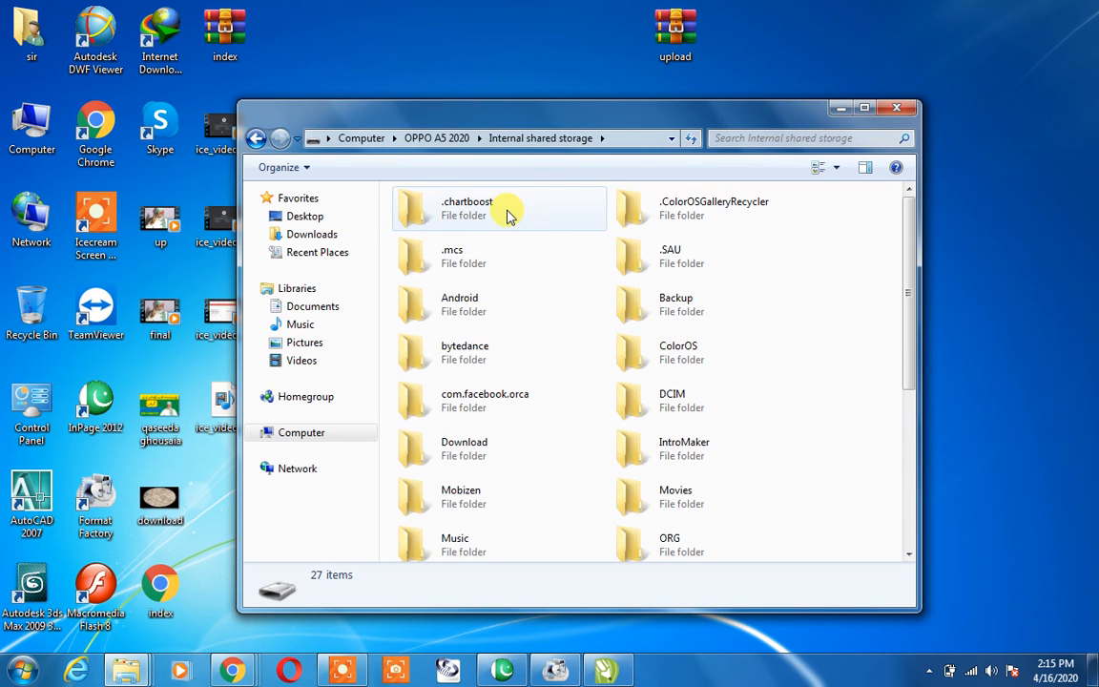
key(ctrl+v)
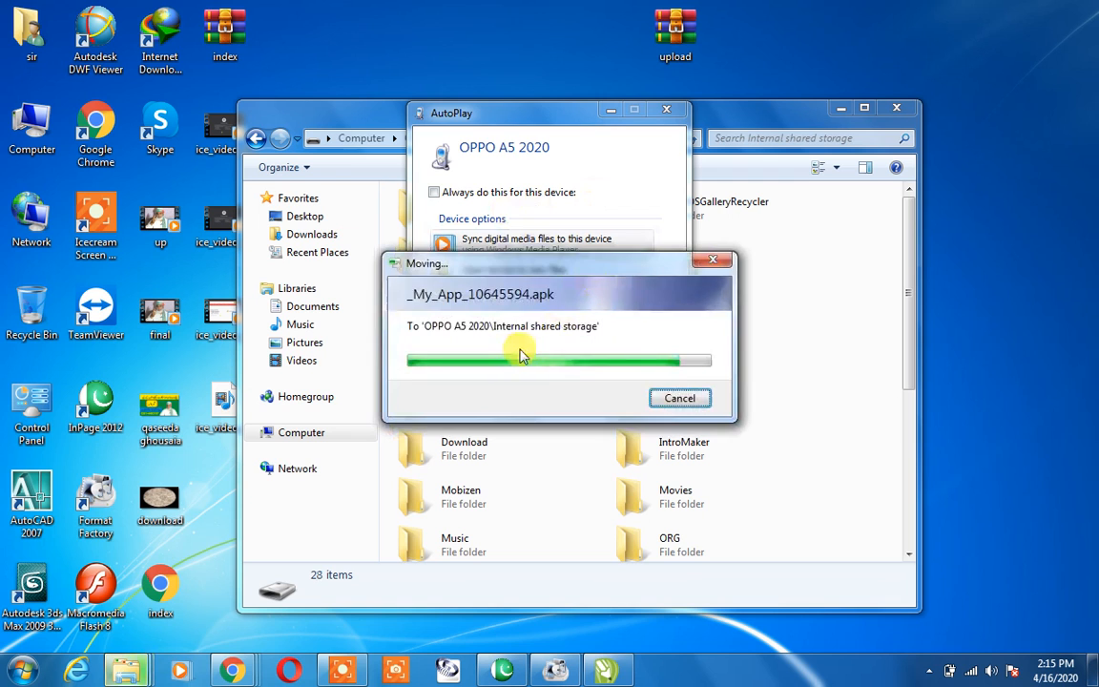
click(667, 111)
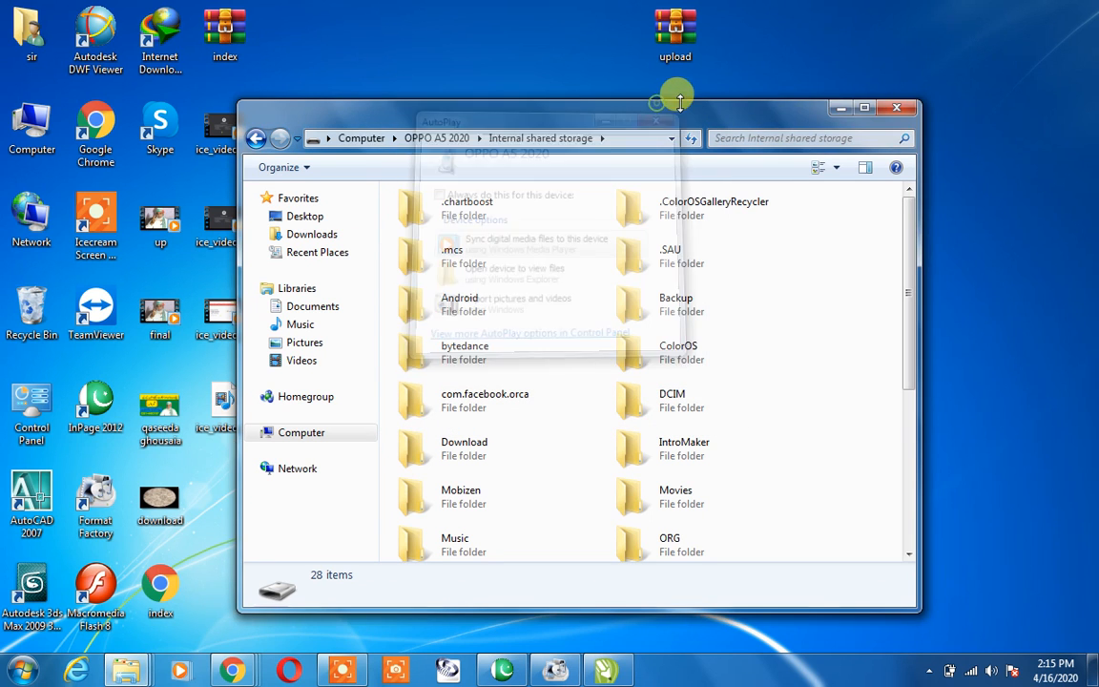
click(899, 109)
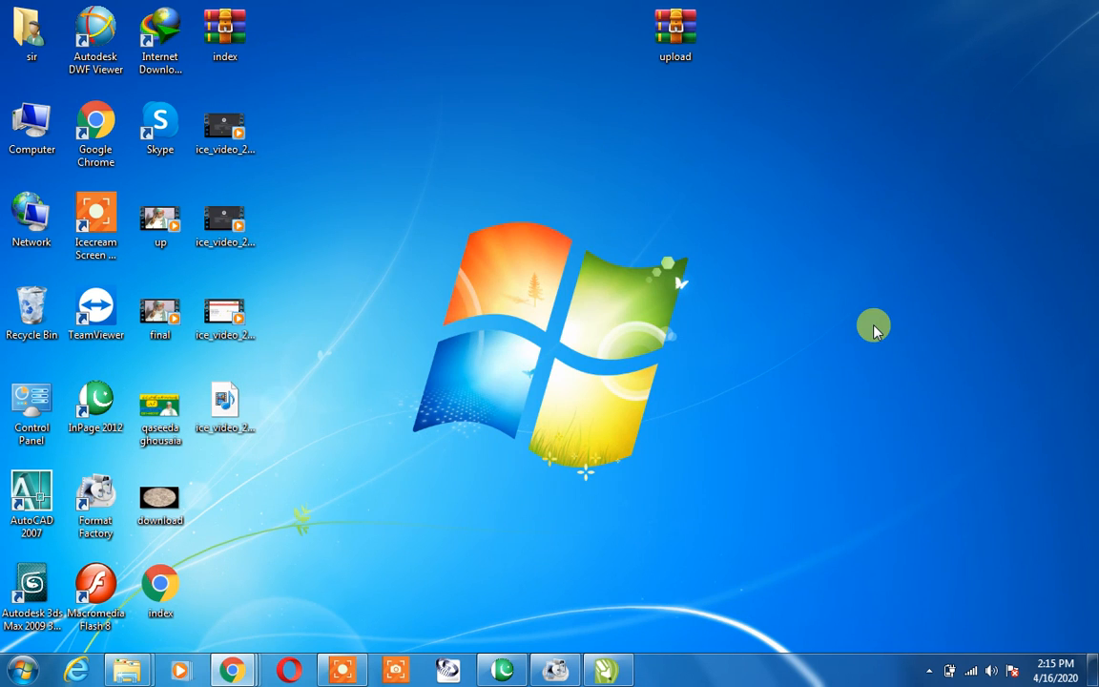